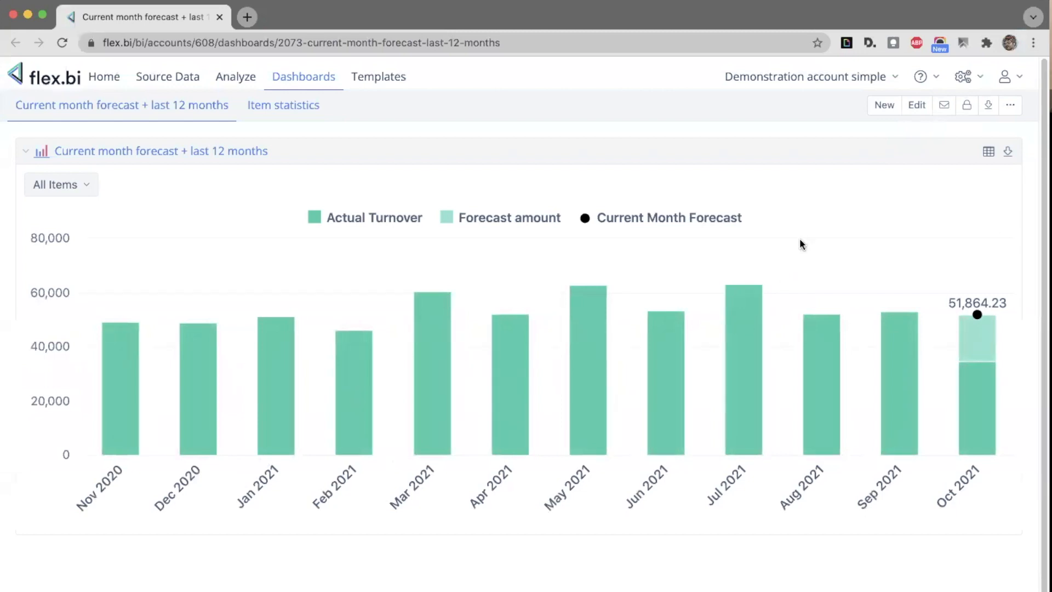
Open the "Current month forecast + last 12 months" report from the dashboard and expand its Measures.
scroll(802, 241, "down", 1)
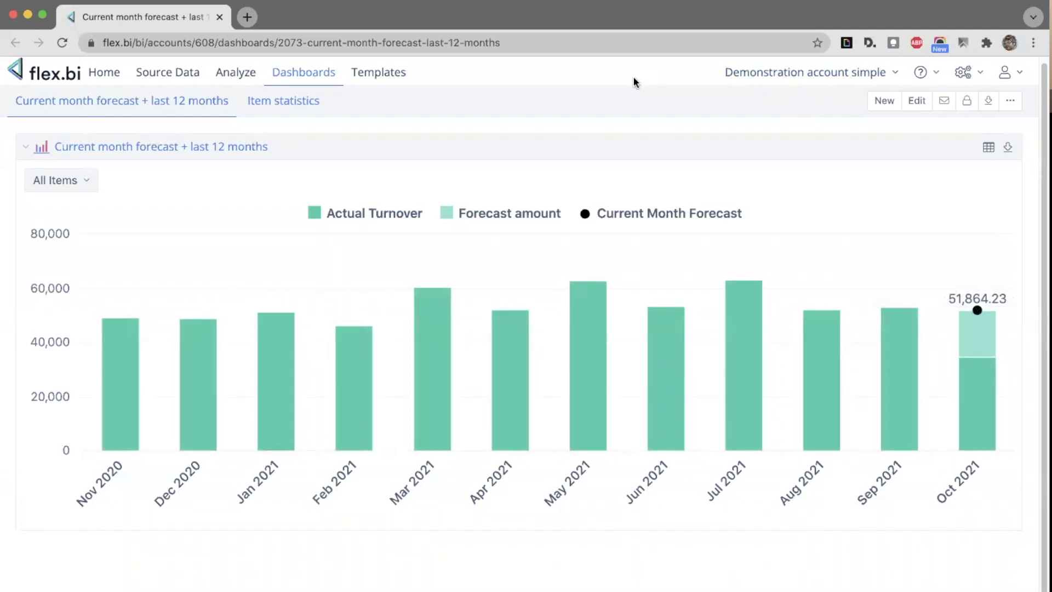
left_click(234, 148)
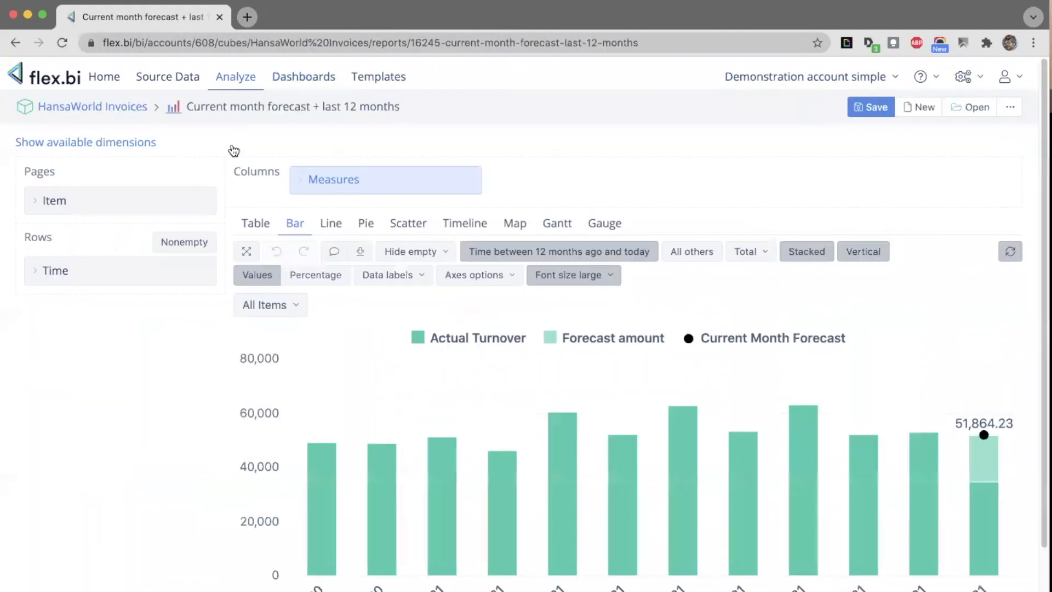
scroll(274, 145, "down", 1)
left_click(343, 141)
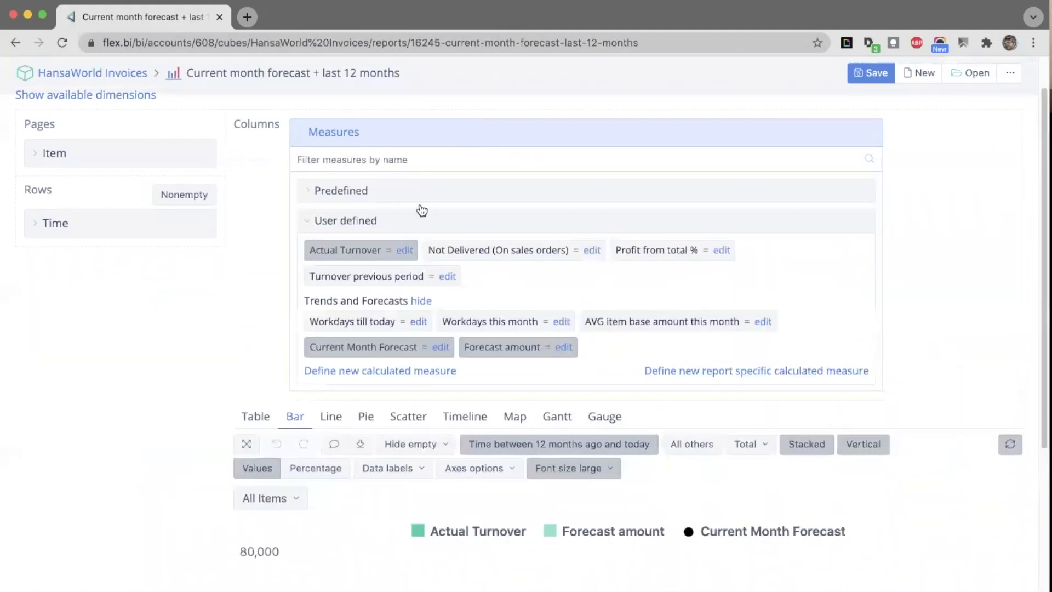
Review the predefined Invoice item measures and Invoice measures of the report, and return to the Analyze overview.
left_click(447, 200)
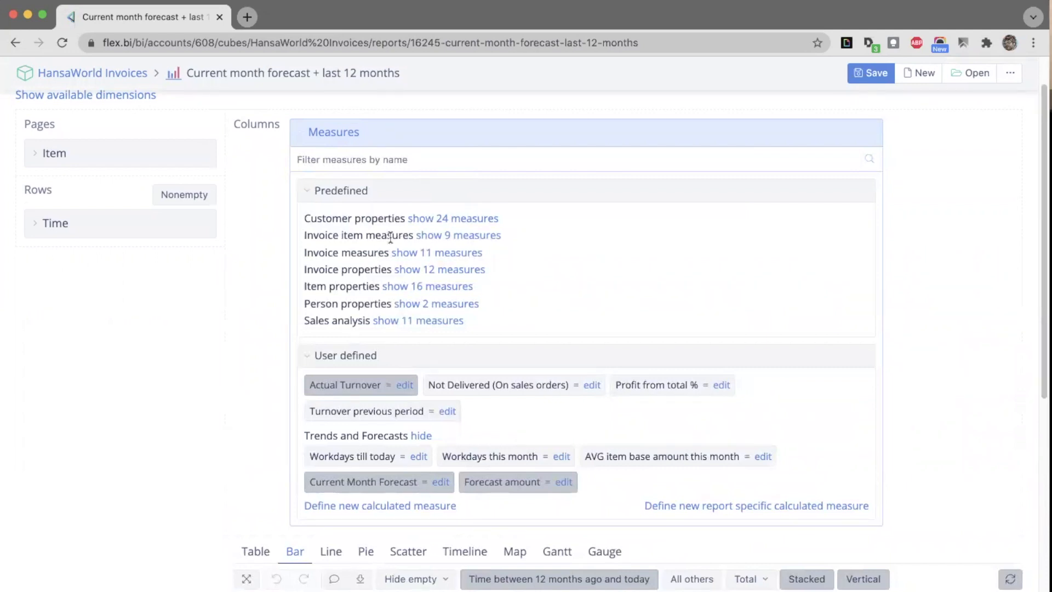
left_click(427, 236)
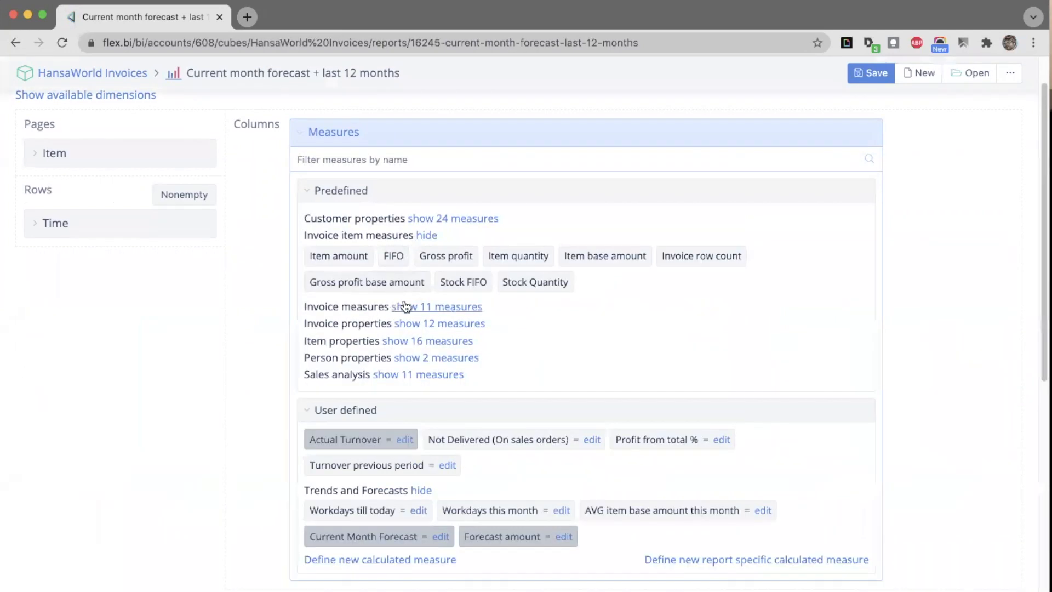
left_click(405, 305)
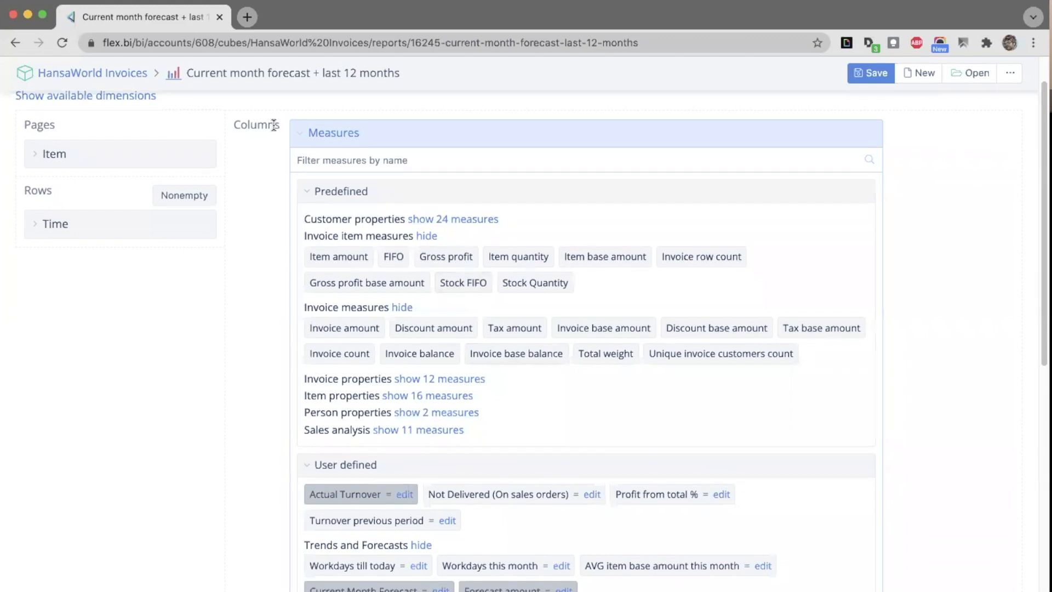
scroll(274, 126, "up", 2)
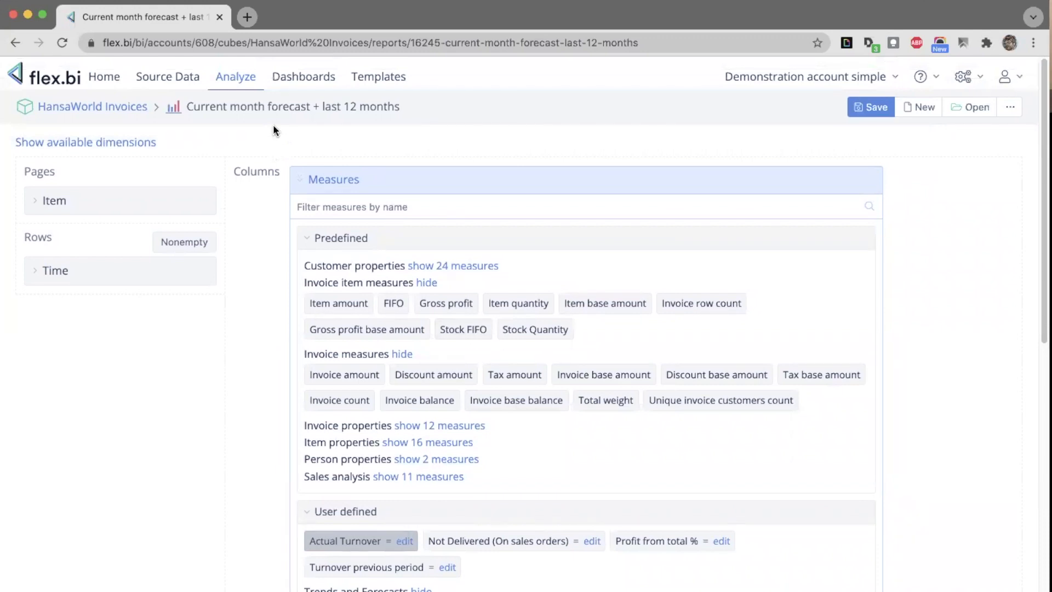
left_click(233, 76)
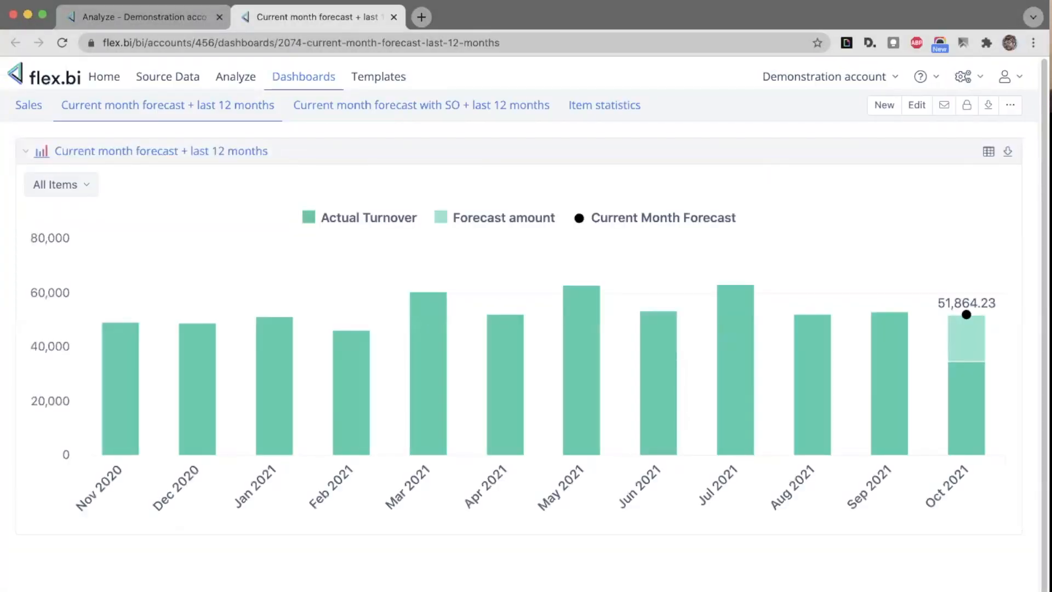
Open the Demonstration account's Analyze overview in a new browser tab and start a new report in the HansaWorld Sales Orders cube.
mouse_move(261, 279)
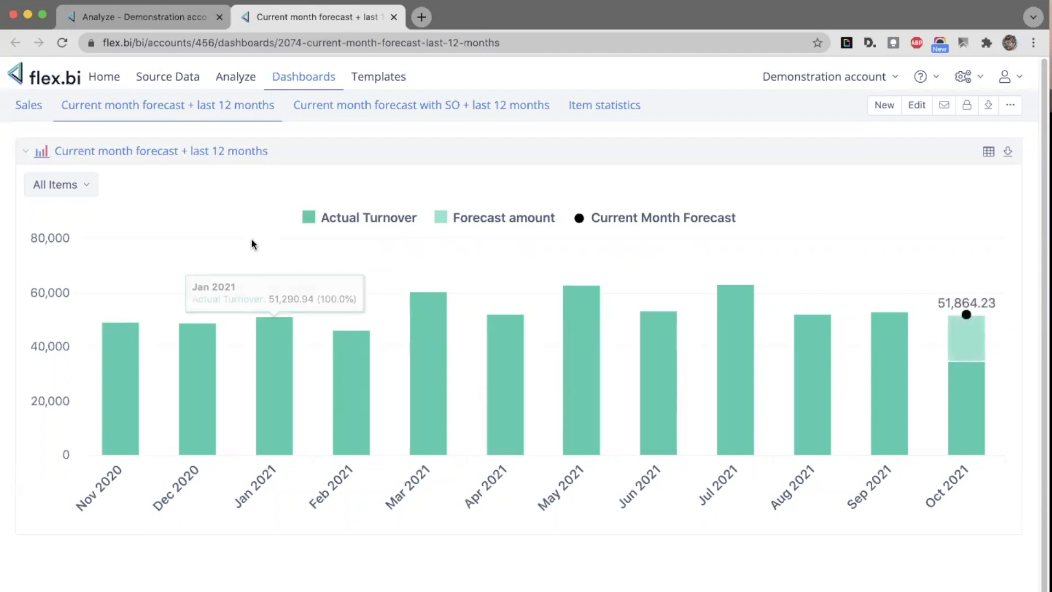
left_click(234, 78, "super")
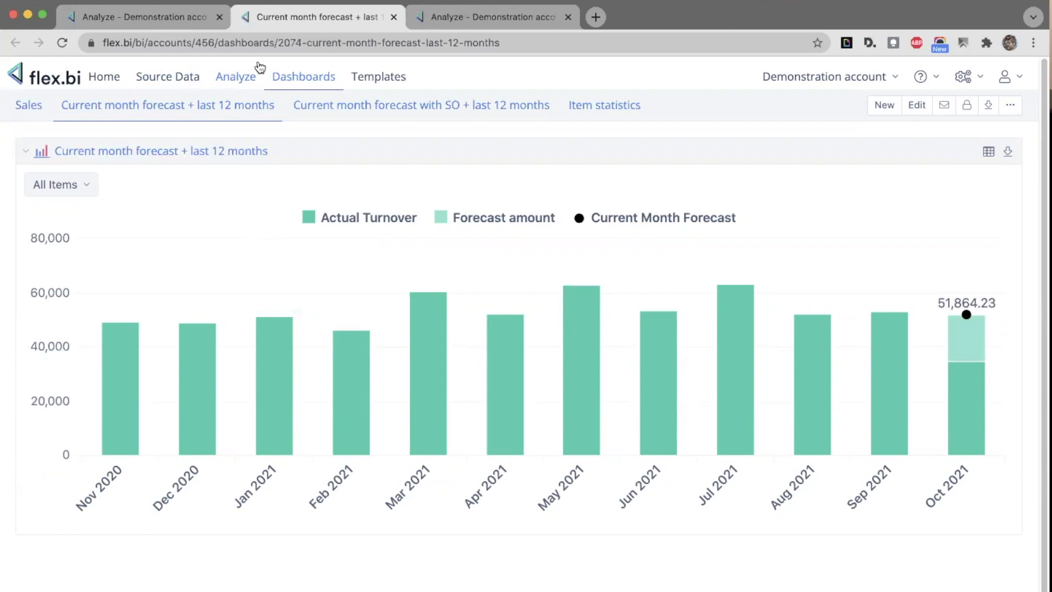
left_click(479, 21)
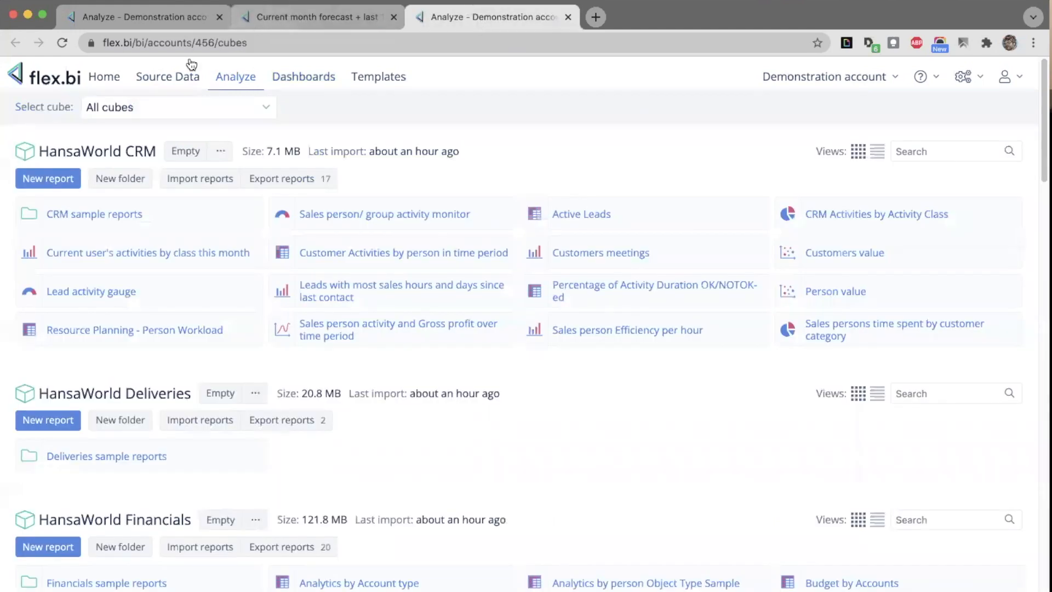
left_click(177, 104)
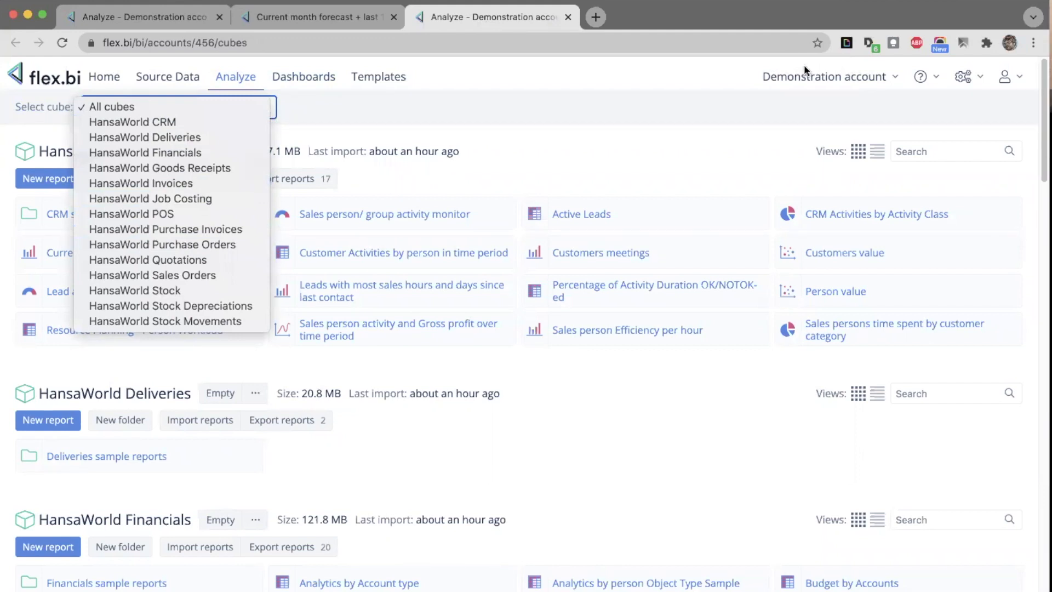
left_click(182, 272)
left_click(63, 180)
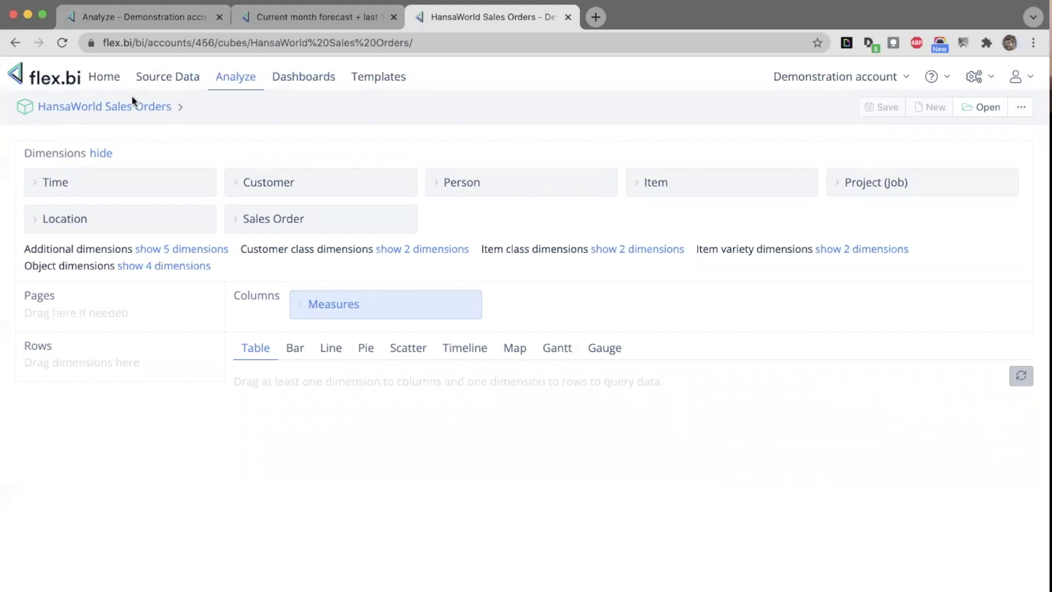
Examine the Sales Order item measures and Sales Order measures offered in the HansaWorld Sales Orders cube.
left_click(295, 306)
scroll(294, 305, "down", 5)
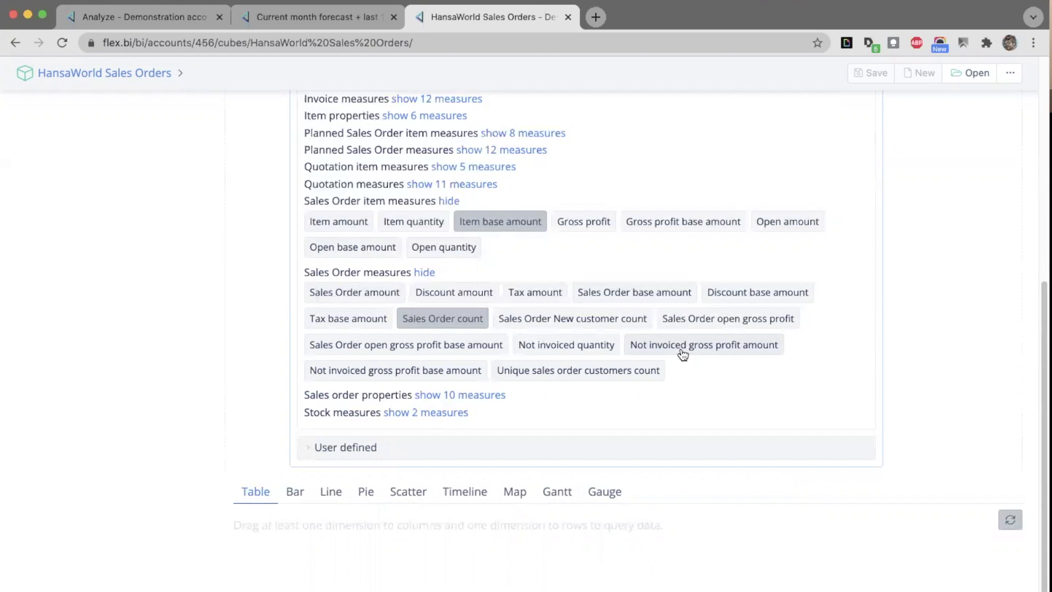
scroll(581, 261, "up", 7)
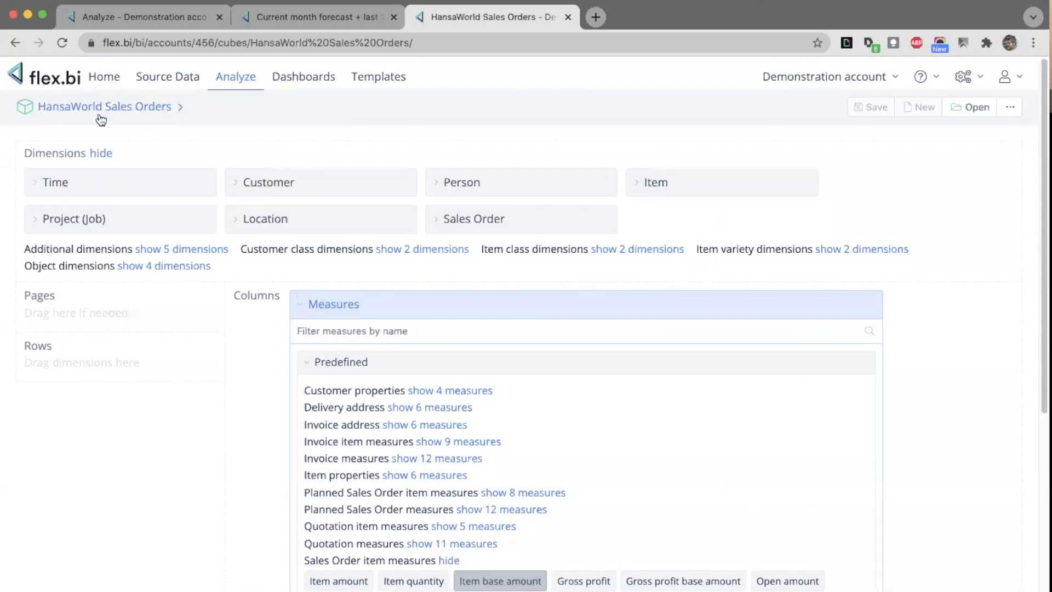
Open the Demonstration account's "Current month forecast + last 12 months" report and examine its predefined measure groups.
left_click(299, 20)
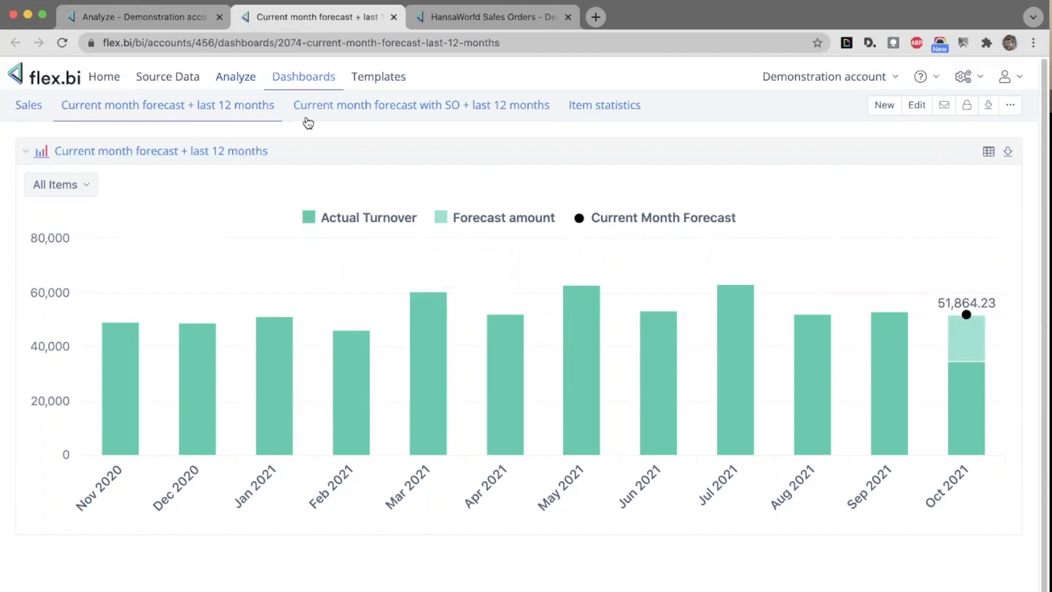
left_click(230, 155)
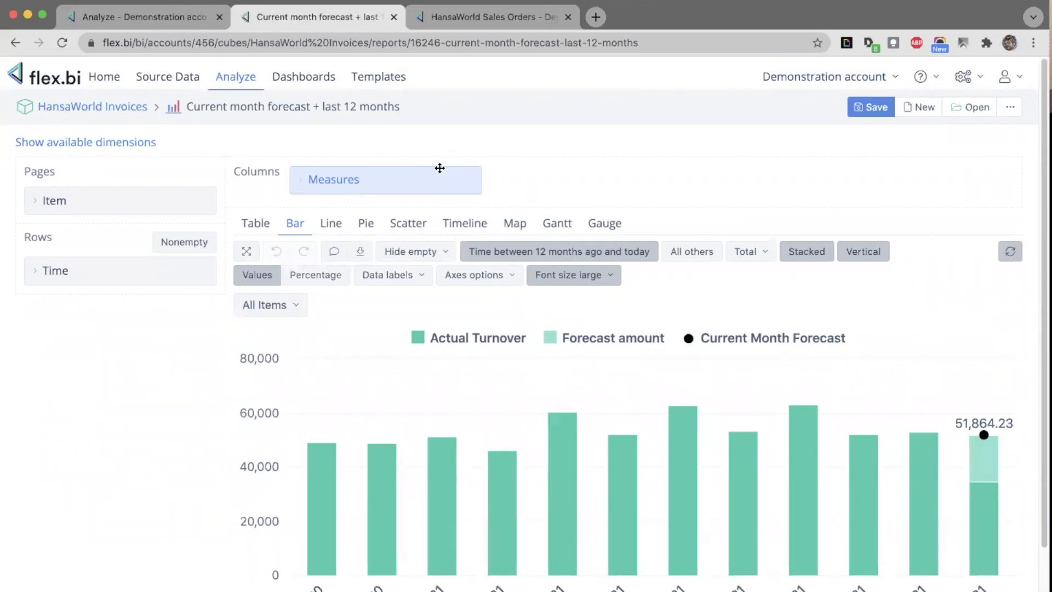
left_click(440, 168)
scroll(438, 167, "down", 3)
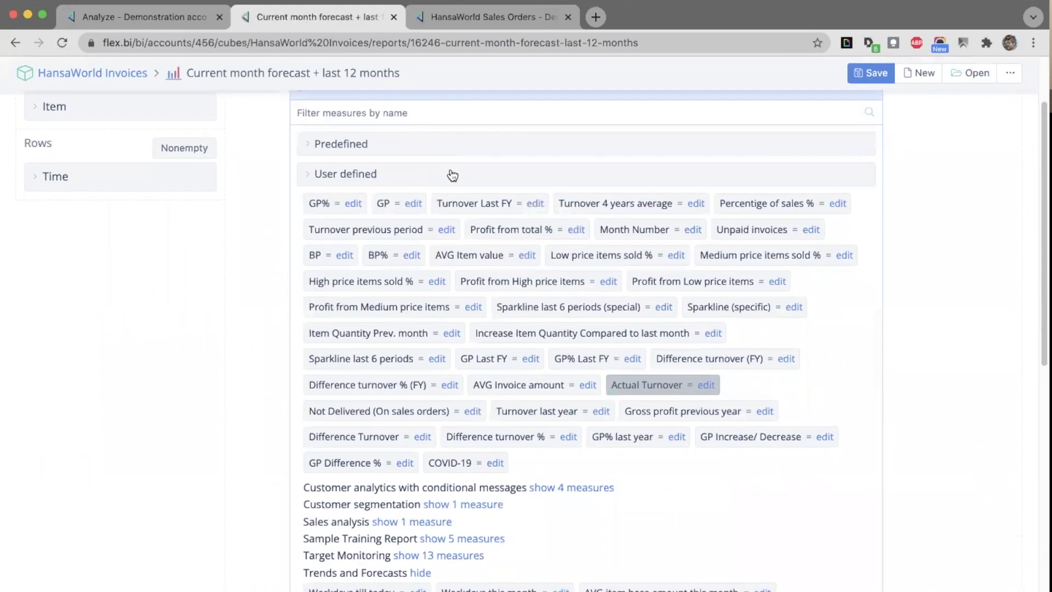
left_click(452, 174)
left_click(460, 148)
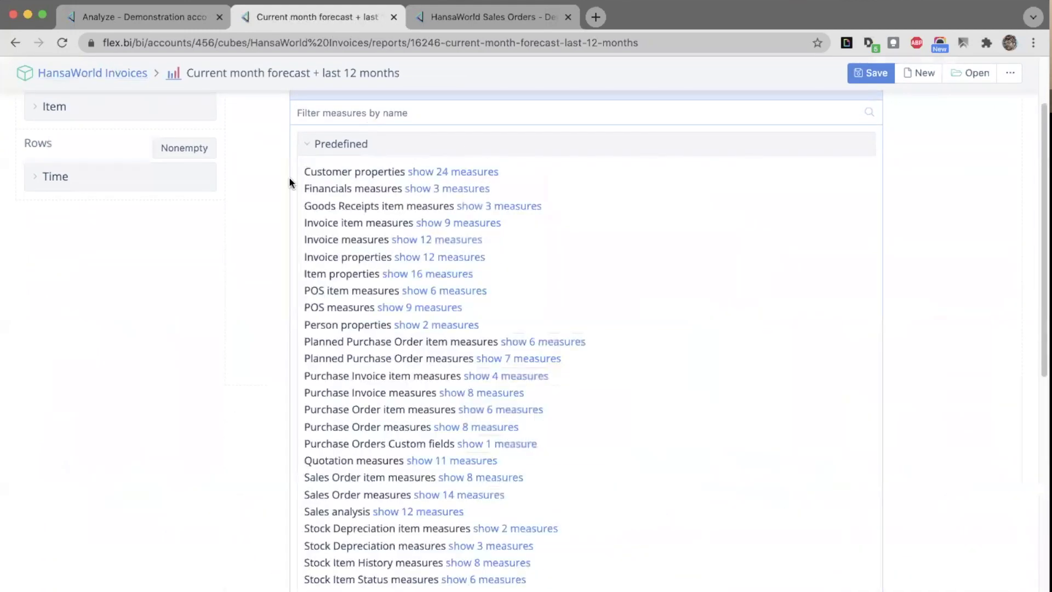
scroll(289, 183, "down", 2)
left_click_drag(556, 506, 308, 123)
left_click(310, 128)
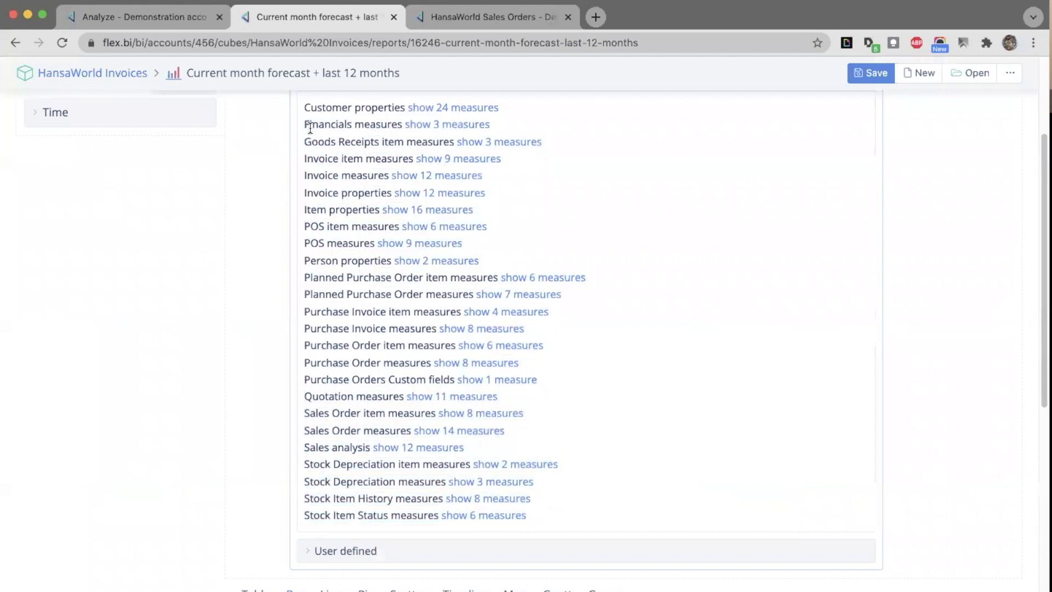
Close the Sales Orders browser tab, find "sales order" in the forecast report and show all Sales Order measures.
left_click(488, 22)
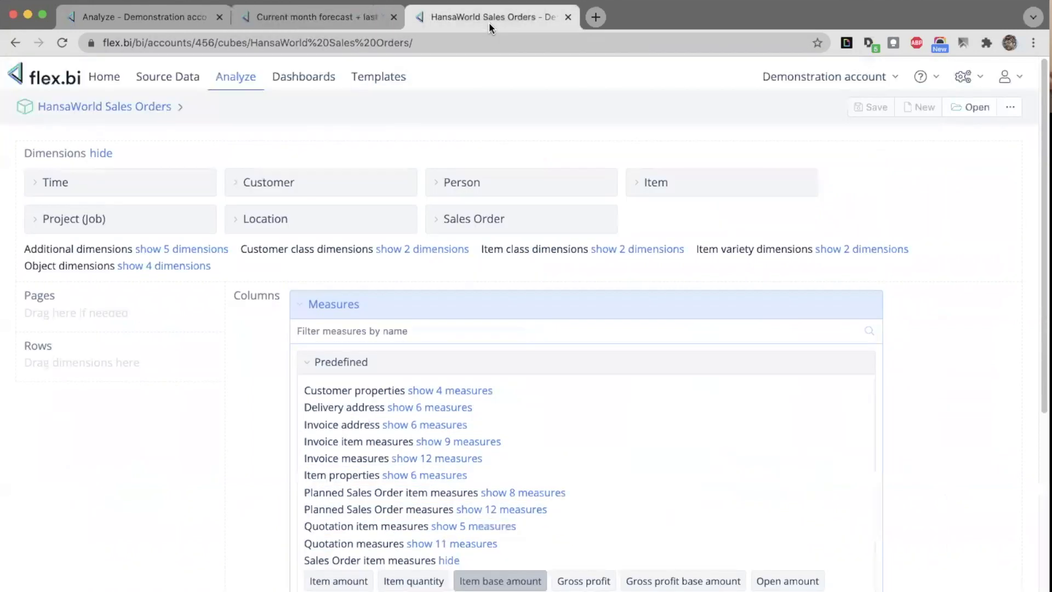
left_click(568, 17)
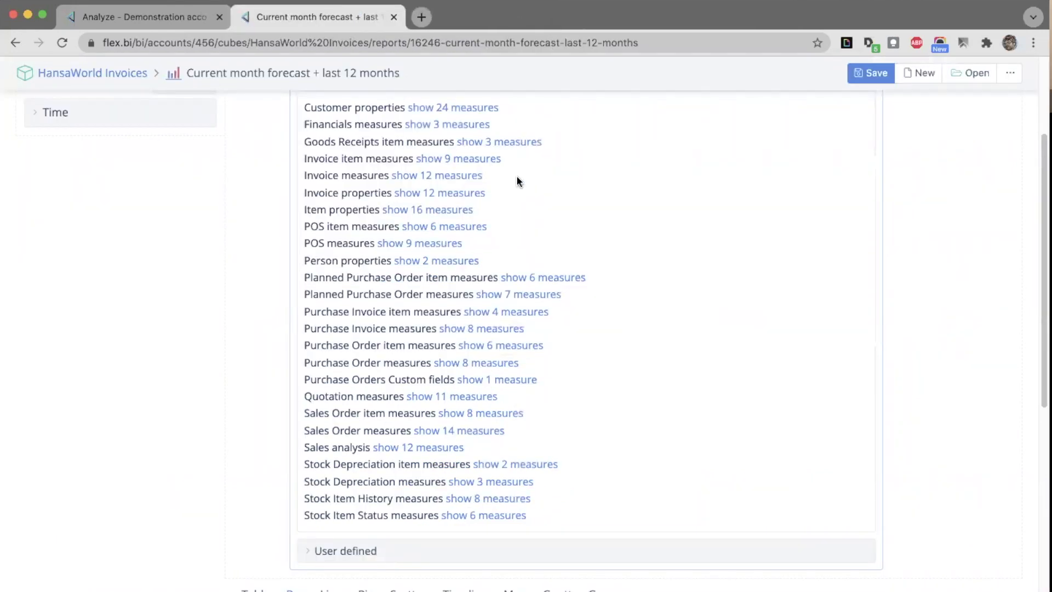
key("super+f")
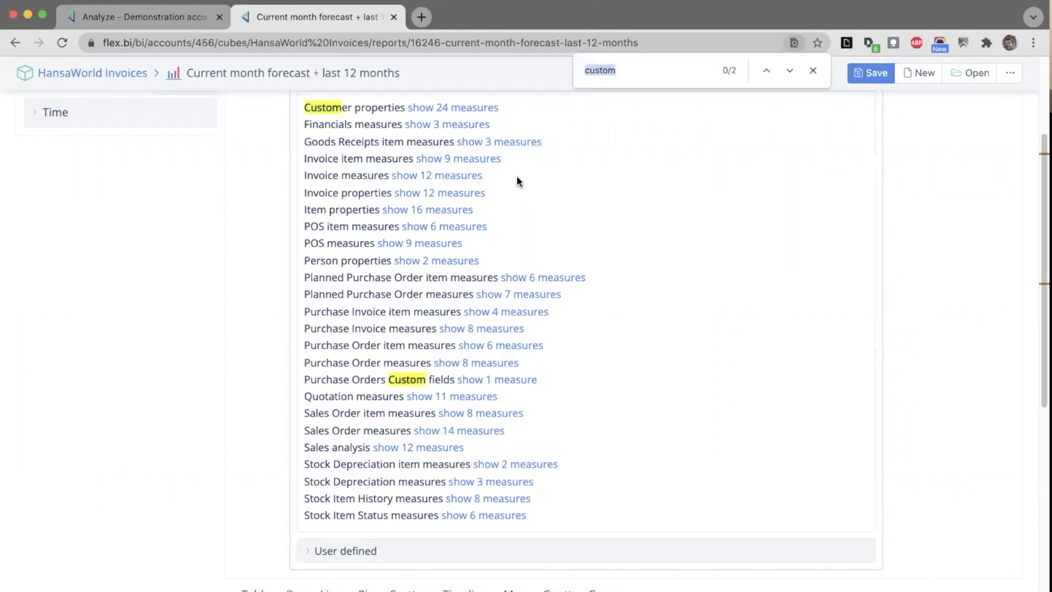
type("s")
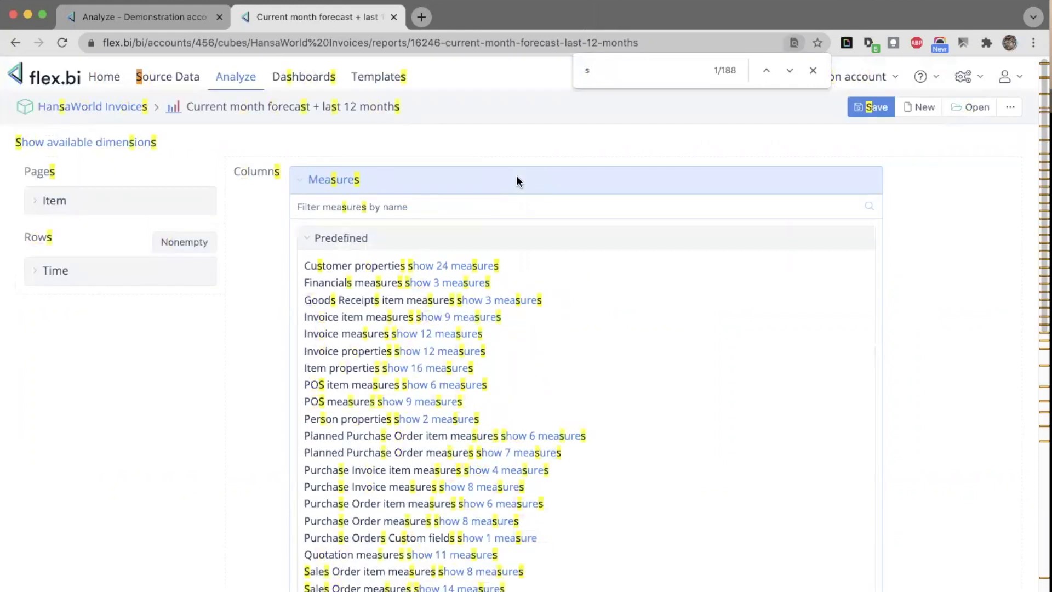
type("ales order")
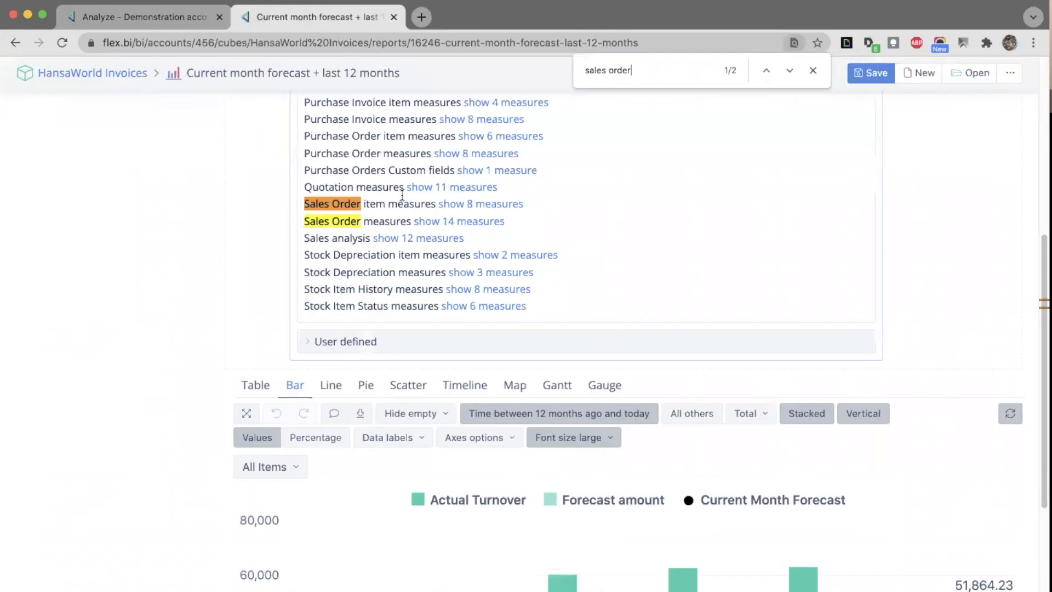
left_click(459, 224)
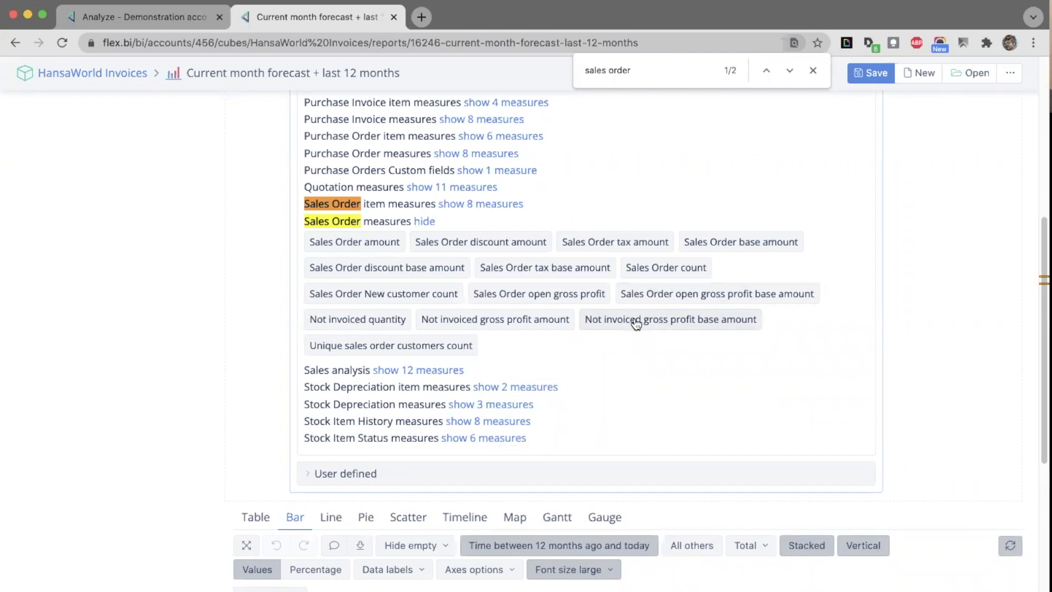
scroll(635, 323, "up", 15)
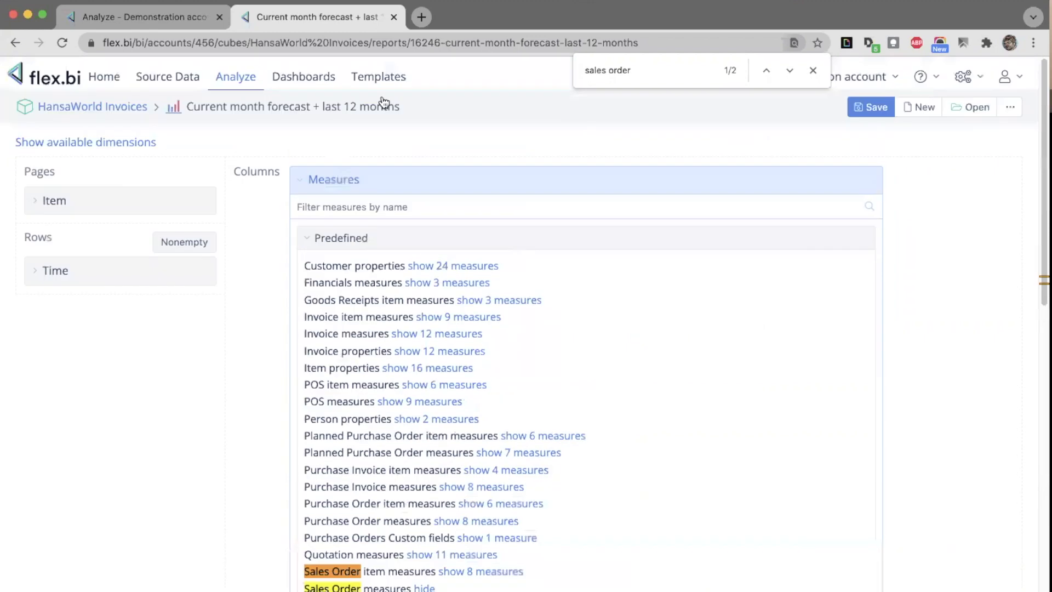
Open the "Current month forecast with SO + last 12 months" dashboard and check the other account's Analyze overview.
left_click(301, 76)
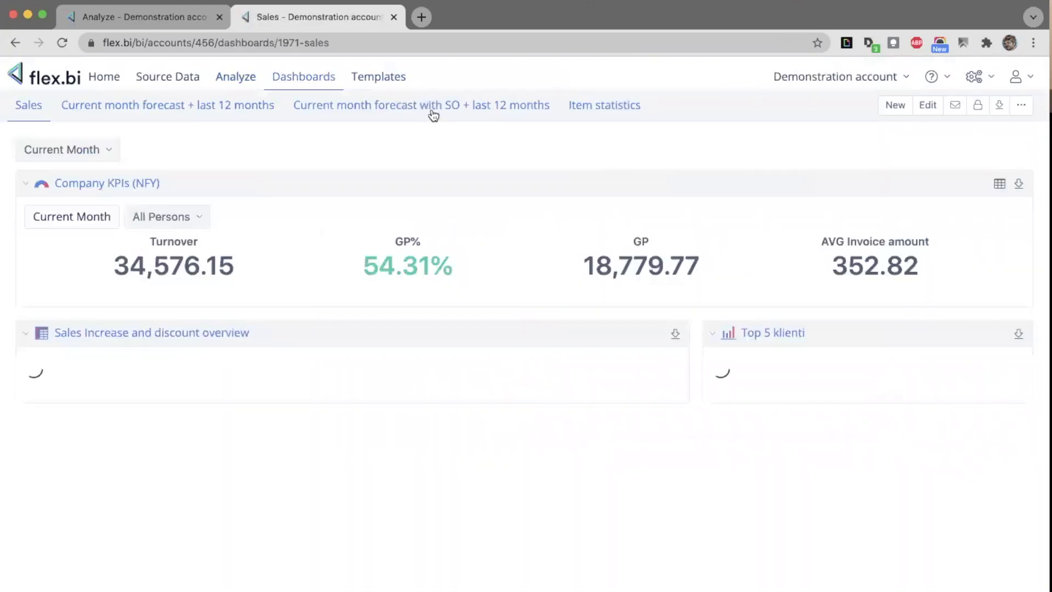
left_click(427, 107)
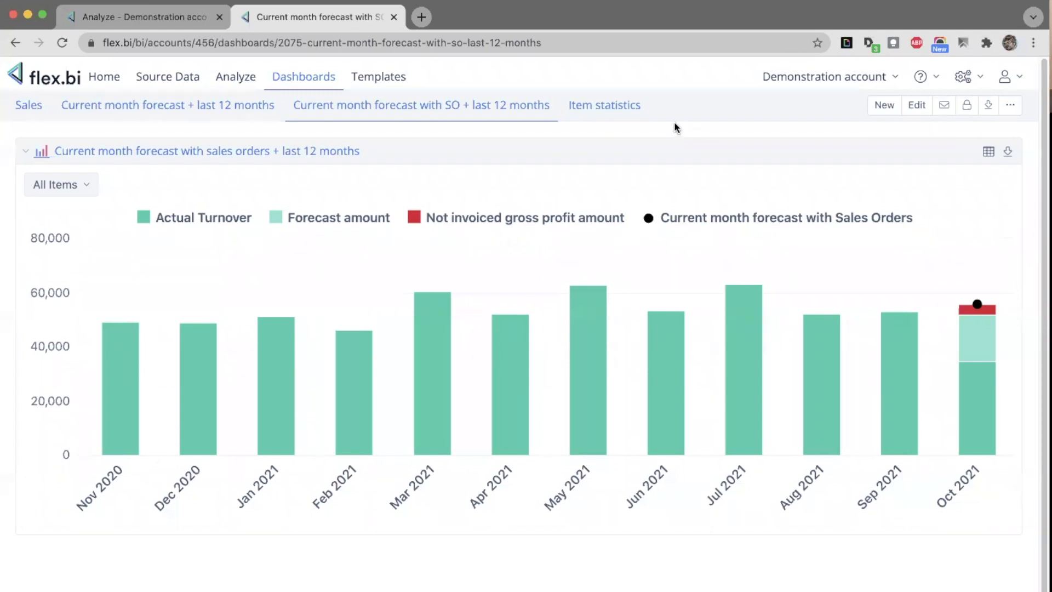
left_click(195, 17)
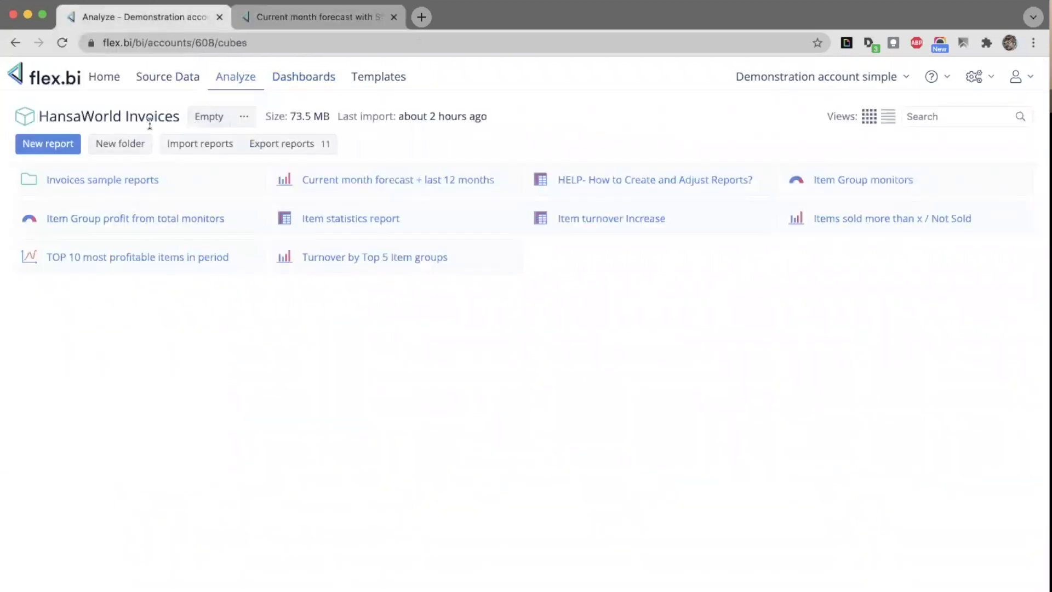
left_click(277, 12)
Open Analyze in a new browser tab, find "inv" on the page and start a new report in the HansaWorld Invoices cube.
right_click(243, 81)
left_click(263, 88)
left_click(485, 14)
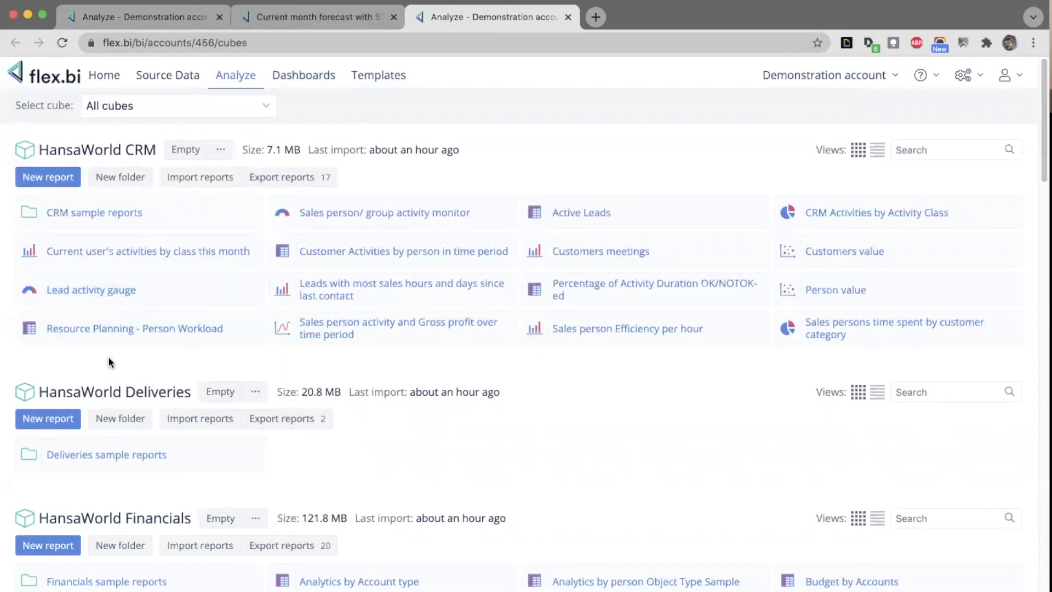
key("super+f")
type("inv")
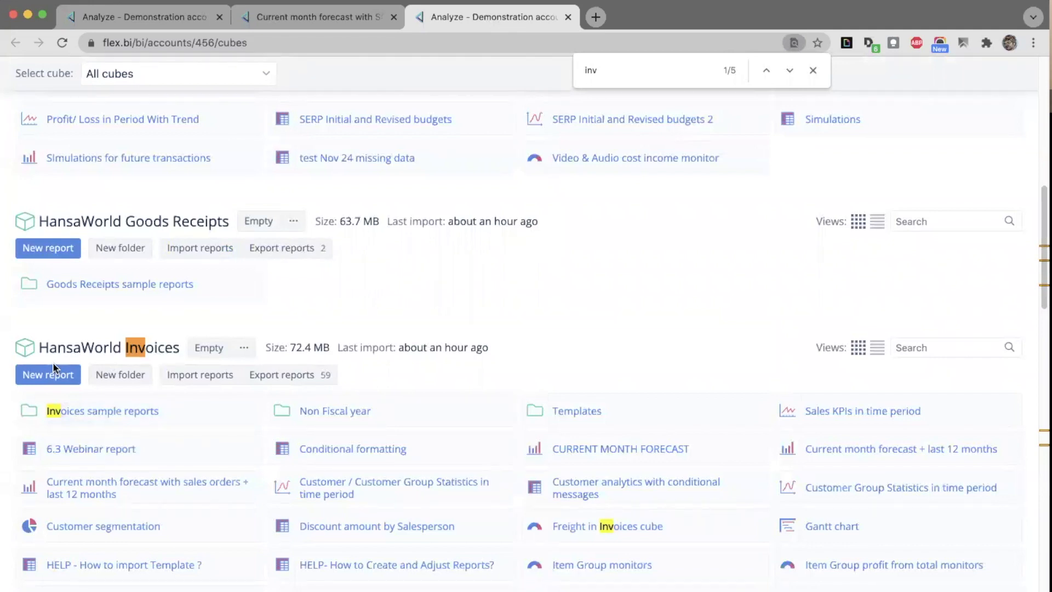
left_click(52, 376)
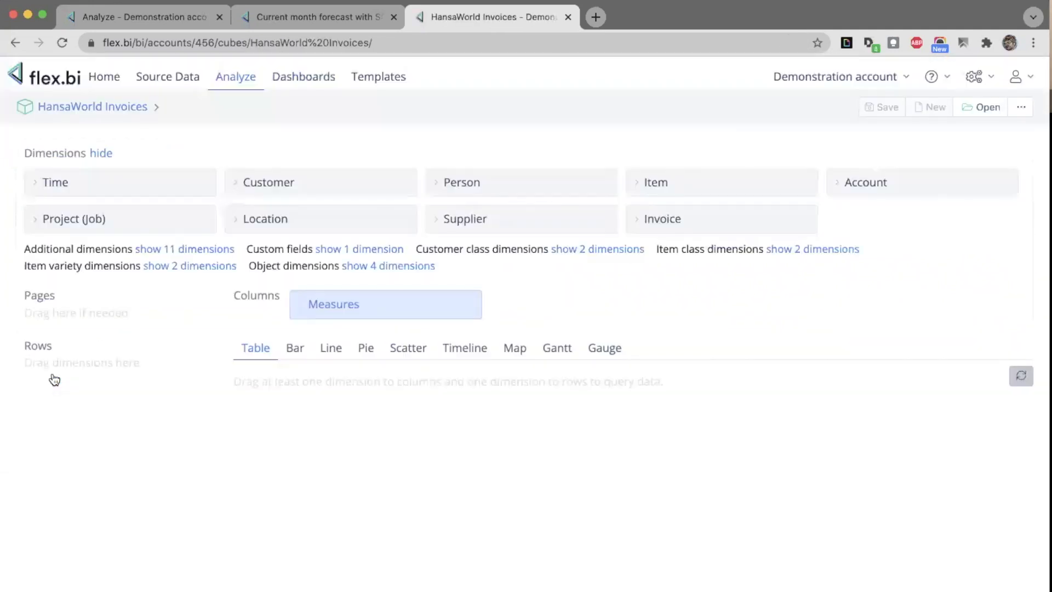
Examine the measures available in the HansaWorld Invoices cube and return to the forecast with SO dashboard.
left_click(318, 307)
scroll(258, 559, "down", 4)
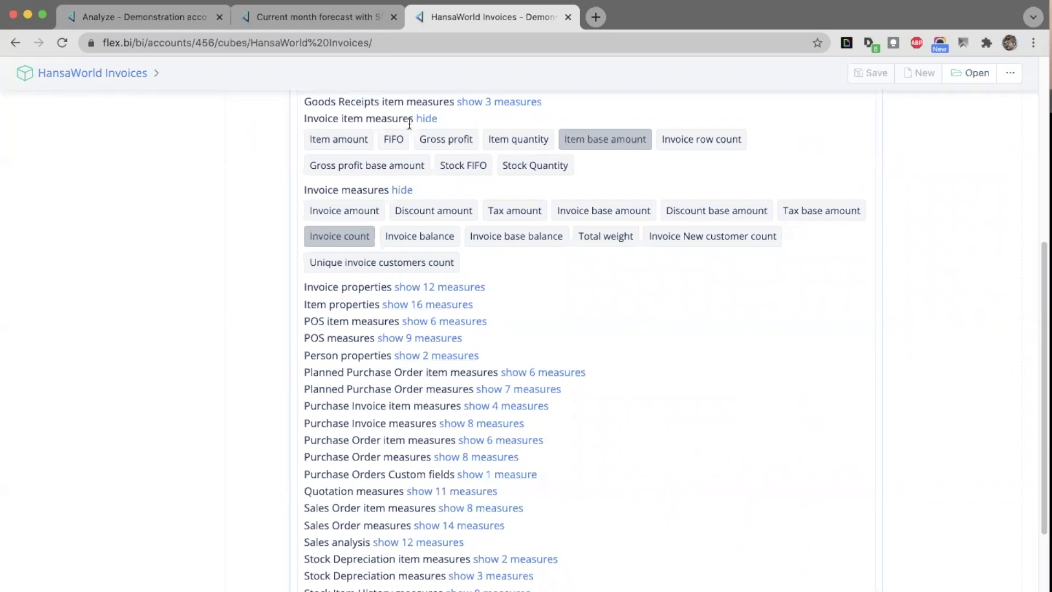
left_click(338, 14)
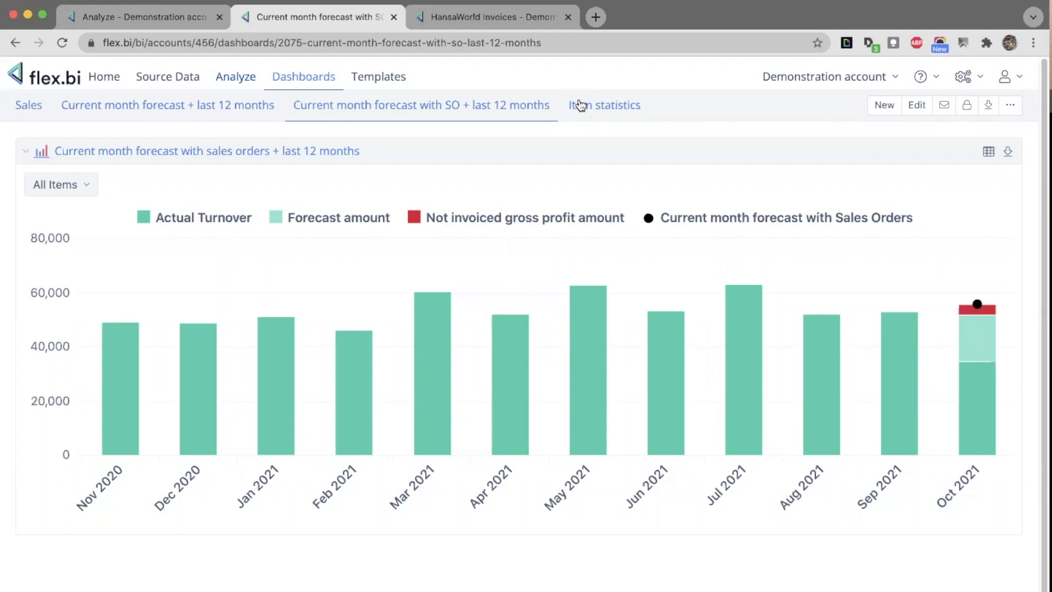
Close the HansaWorld Invoices and Analyze browser tabs and advance the presentation to the "Custom fields for files and sharing" slide.
left_click(478, 14)
key("super+w")
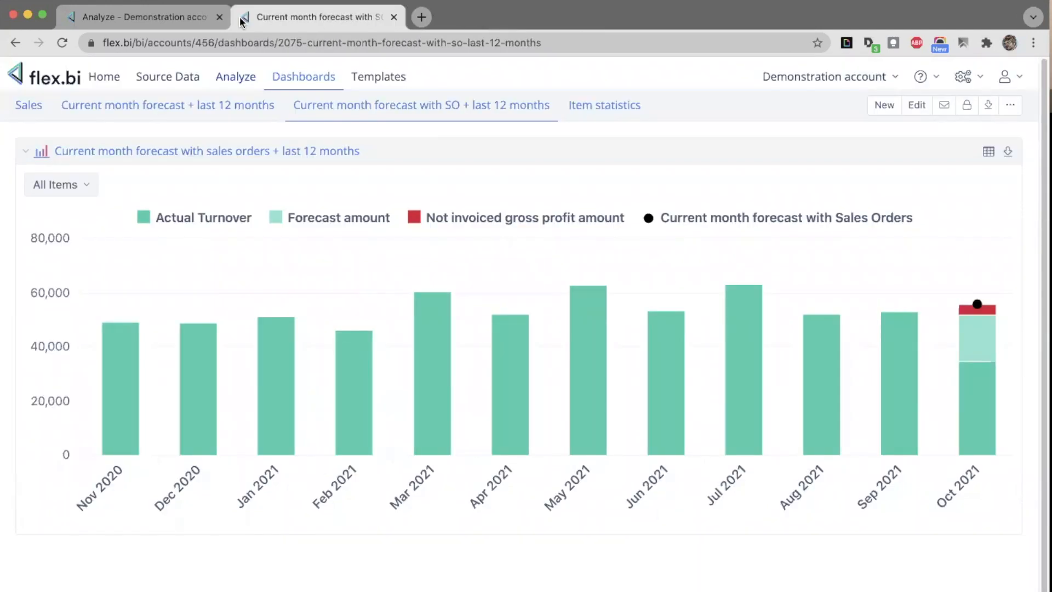
left_click(219, 17)
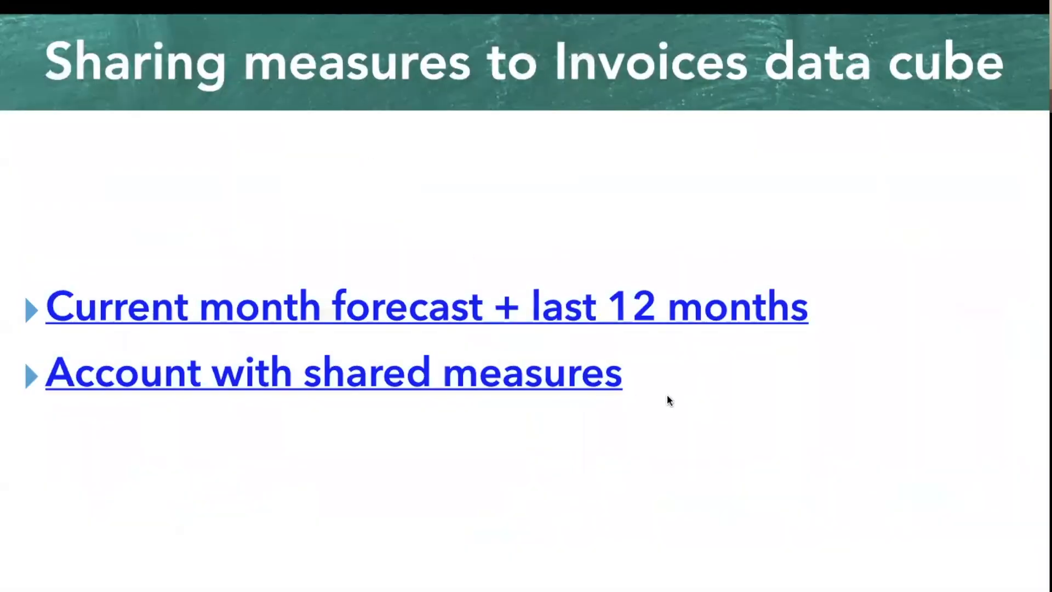
left_click(676, 399)
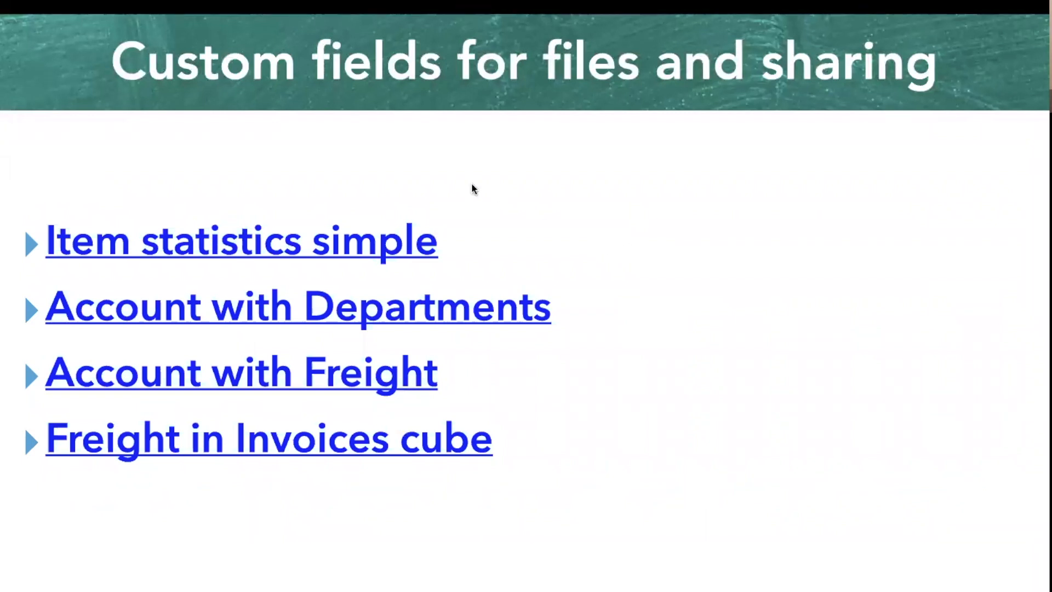
Open the "Item statistics simple" dashboard from the slide and examine its customer and period filters and charts.
left_click(164, 244)
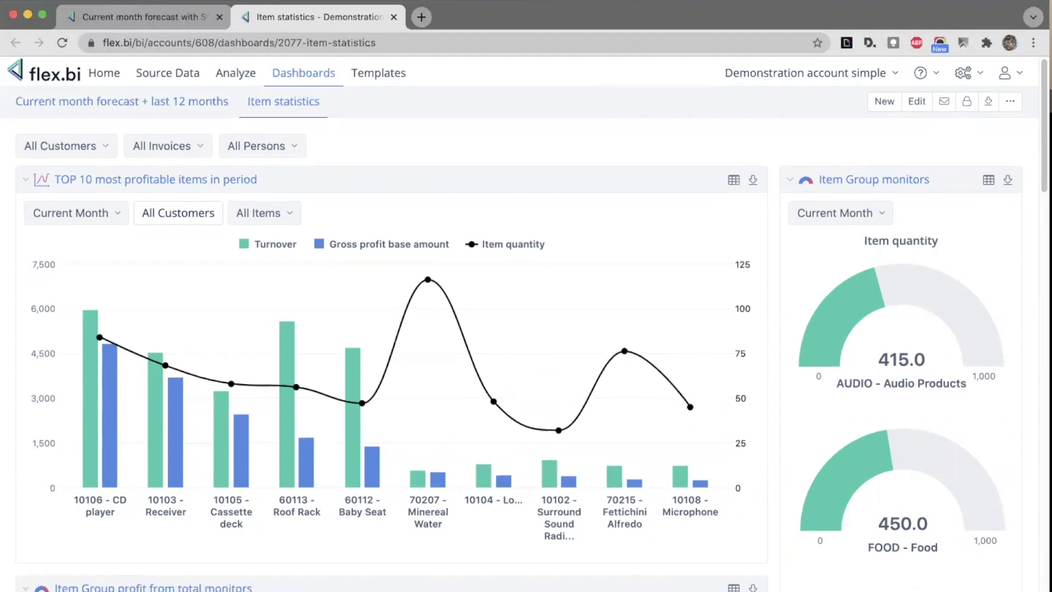
left_click(56, 145)
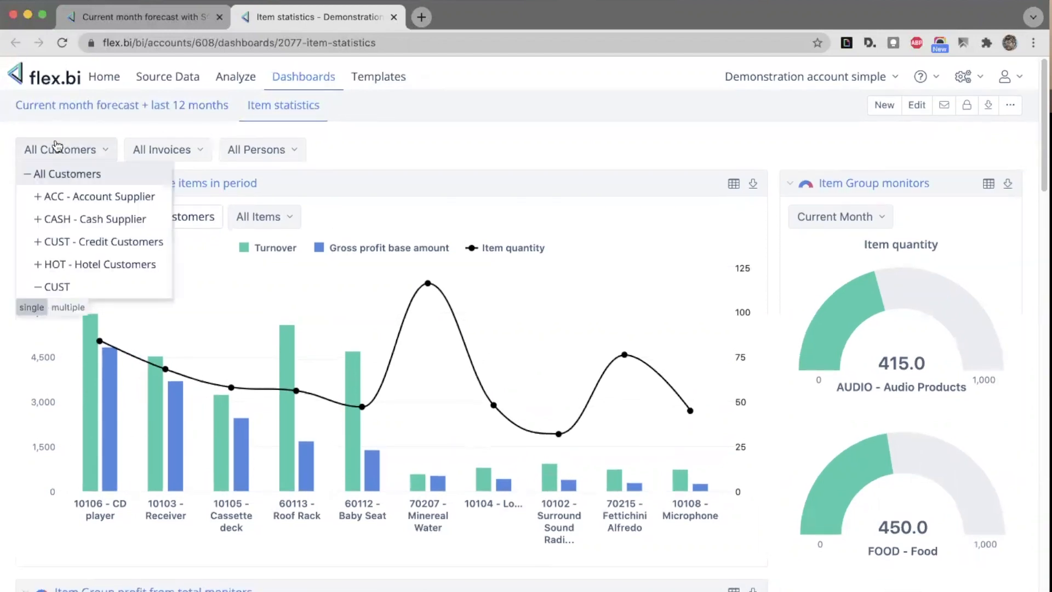
left_click(57, 145)
left_click(237, 158)
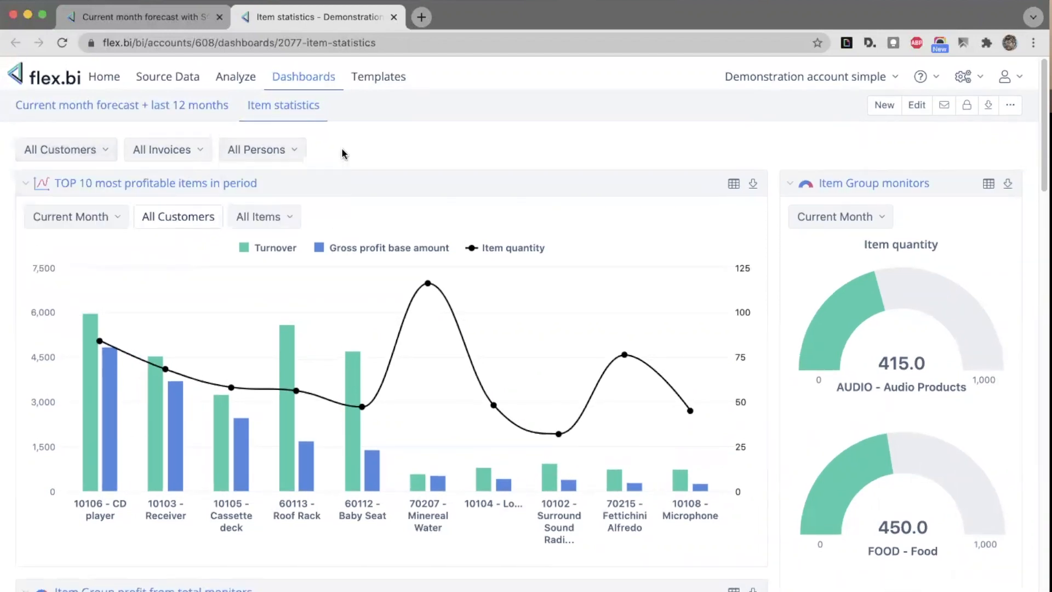
left_click(92, 215)
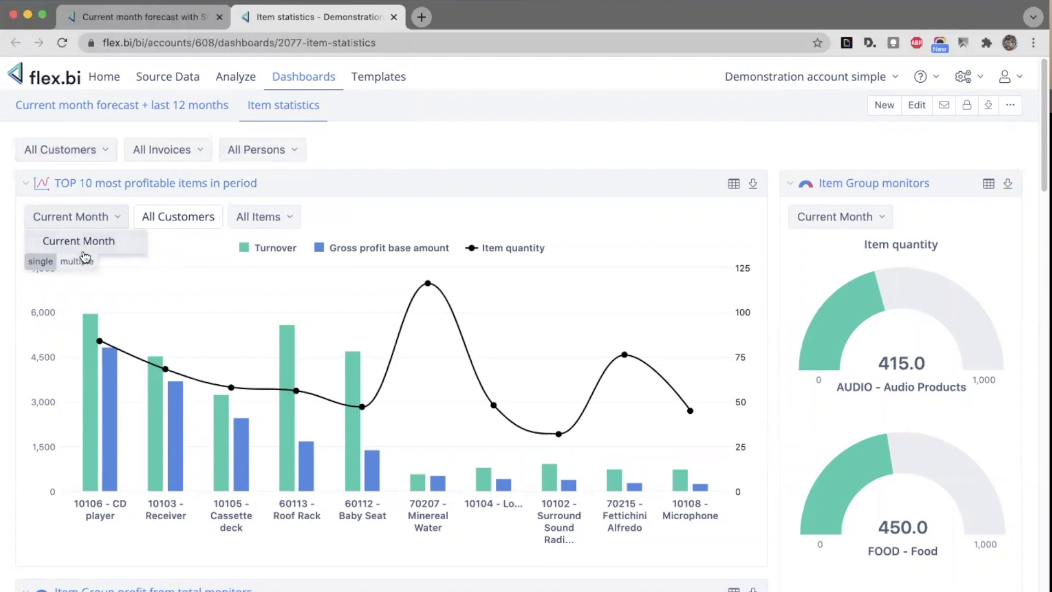
left_click(202, 251)
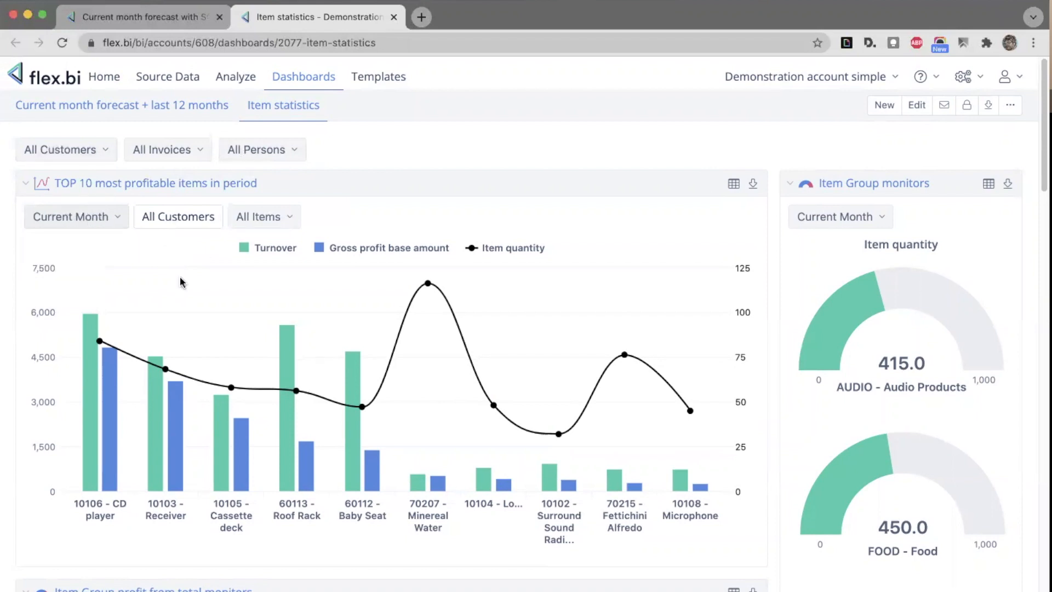
scroll(183, 282, "down", 3)
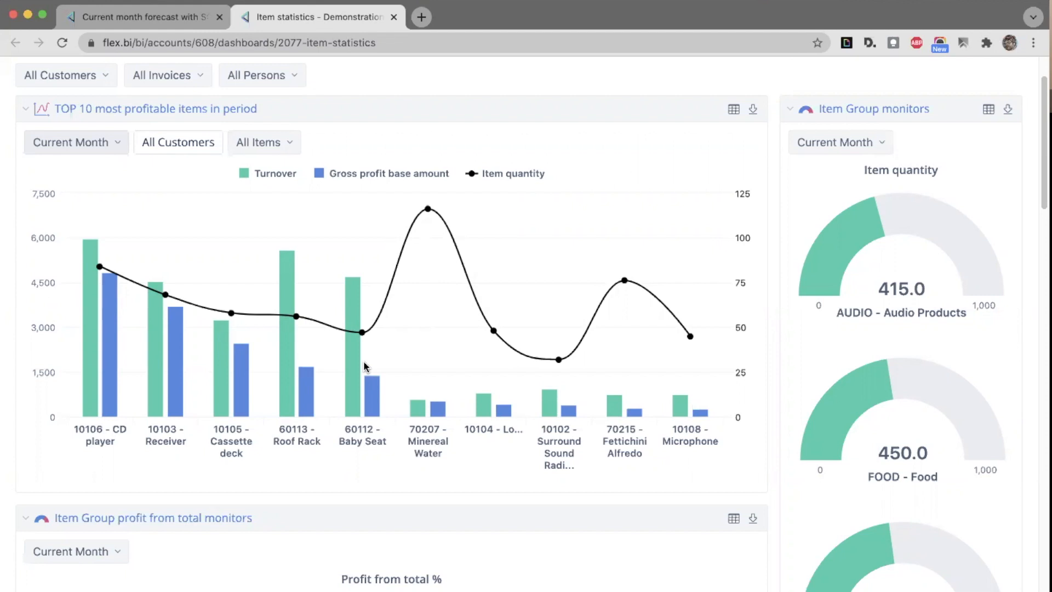
scroll(365, 366, "up", 2)
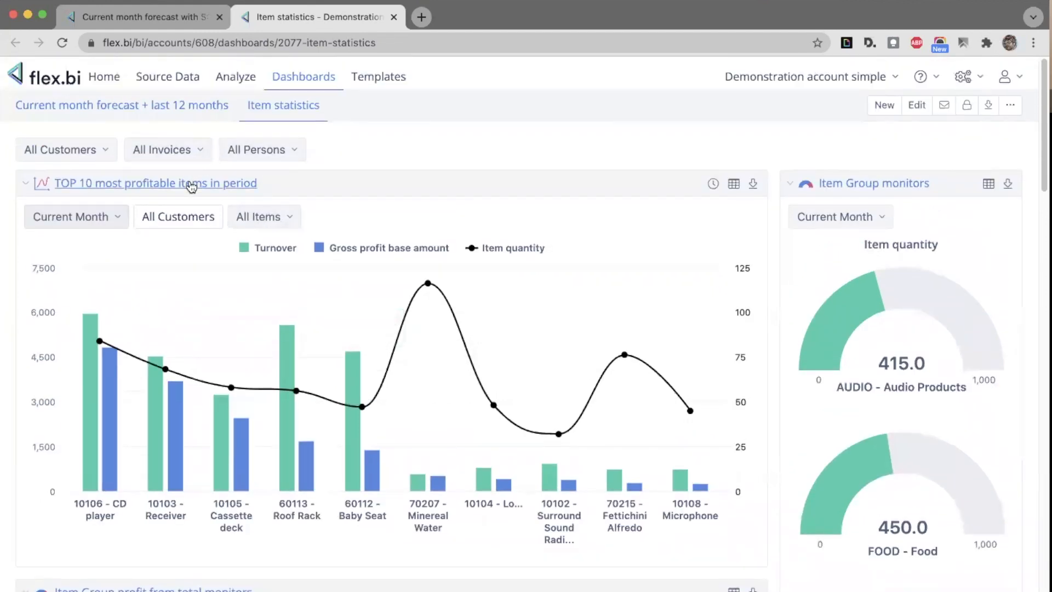
Open the "TOP 10 most profitable items in period" report in the simple demonstration account and examine its available dimensions.
left_click(192, 185)
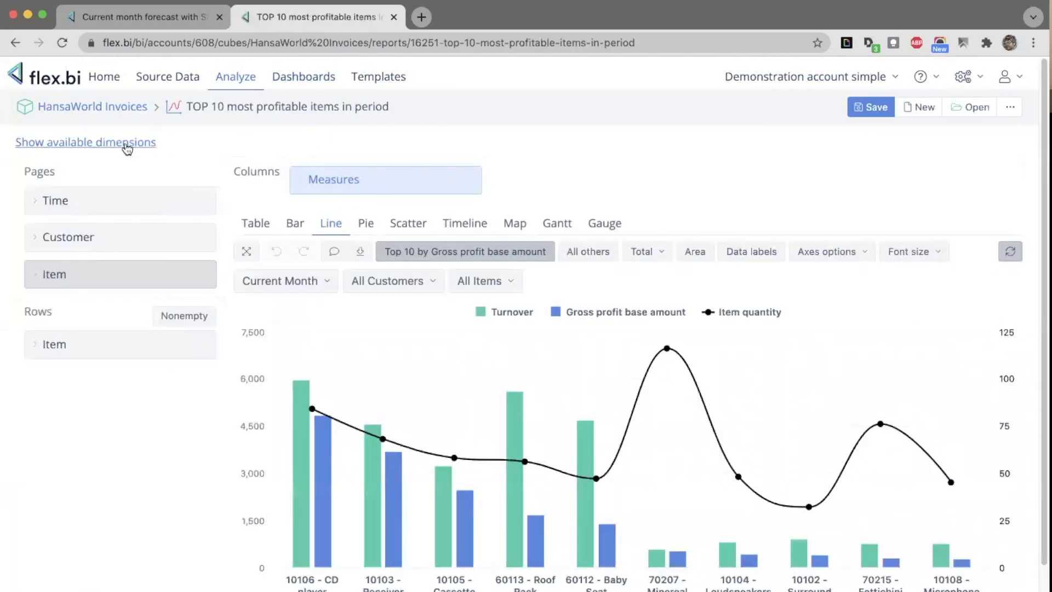
left_click(126, 143)
left_click_drag(122, 172, 131, 220)
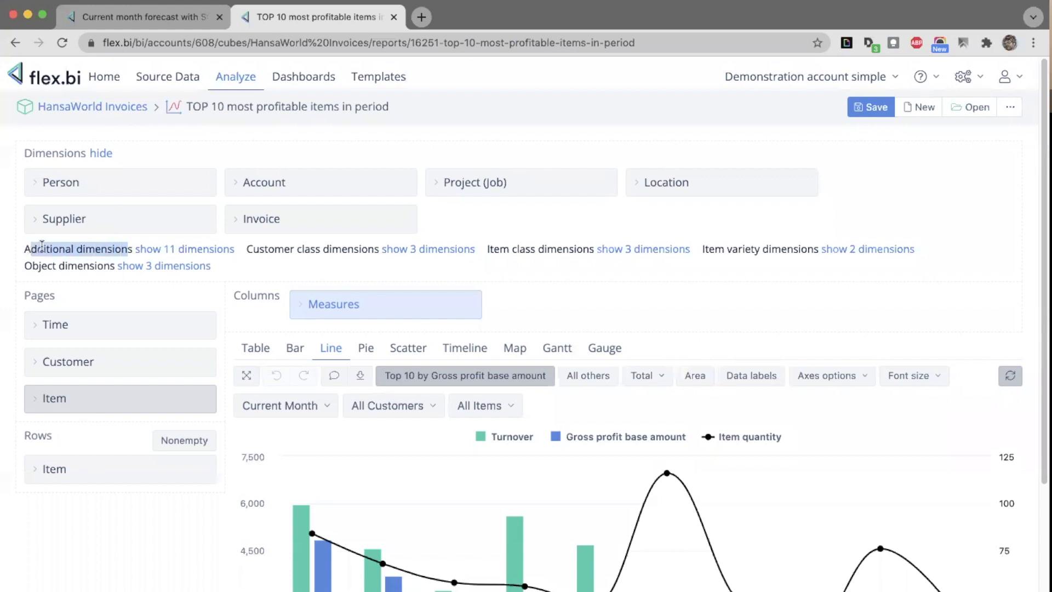
left_click(160, 249)
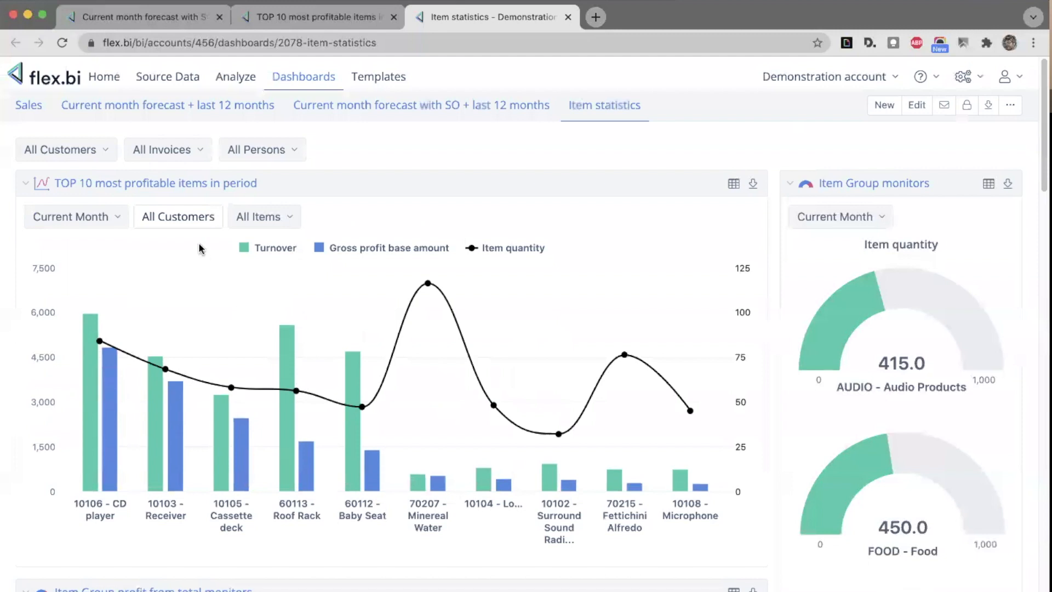
Open the same TOP 10 items report in the full Demonstration account and show its custom fields dimension.
left_click(225, 182)
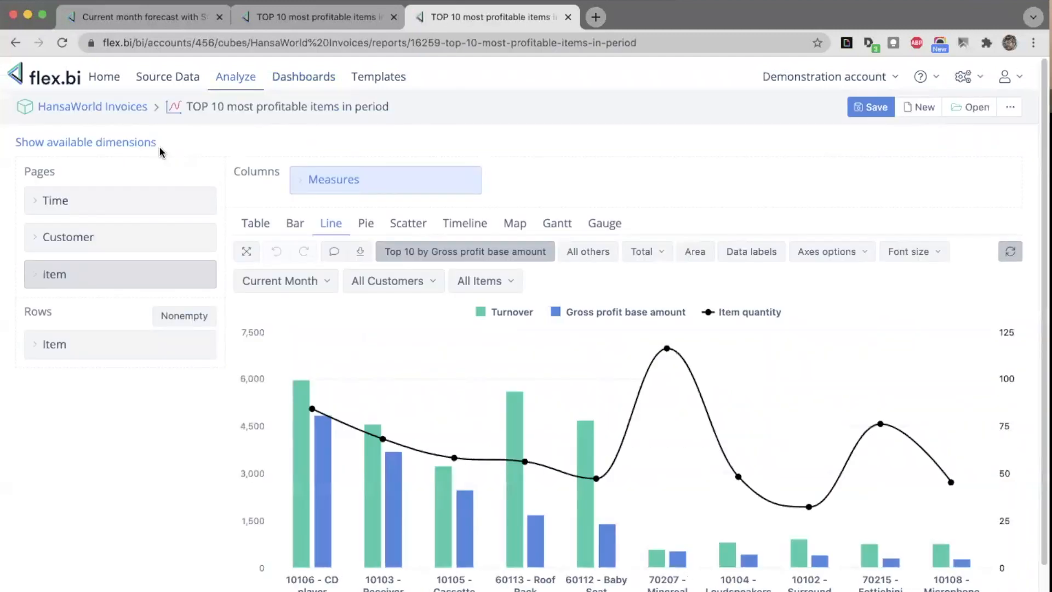
left_click(113, 144)
left_click_drag(245, 250, 404, 242)
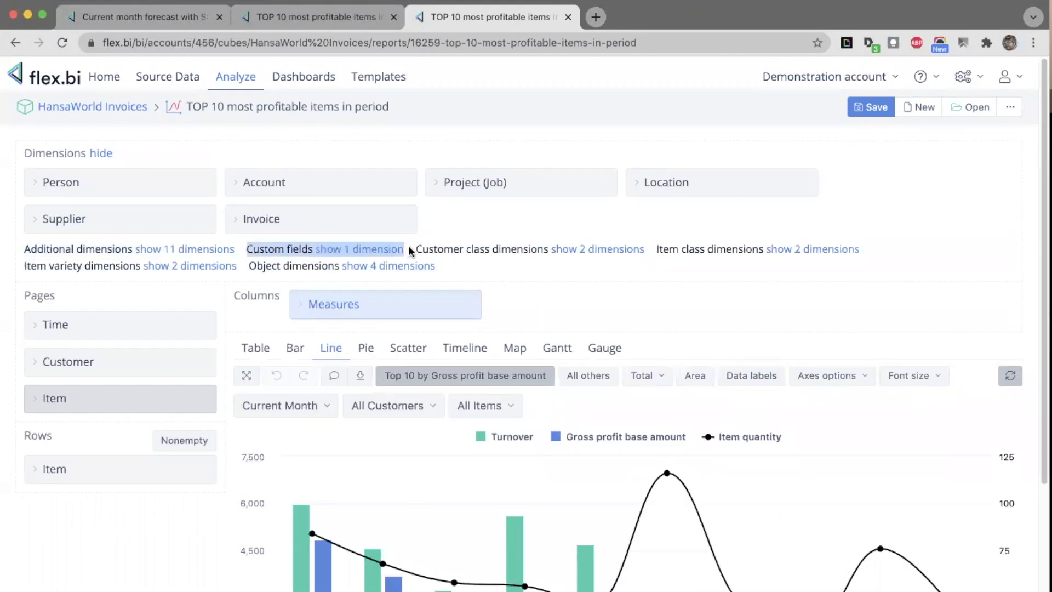
left_click(402, 248)
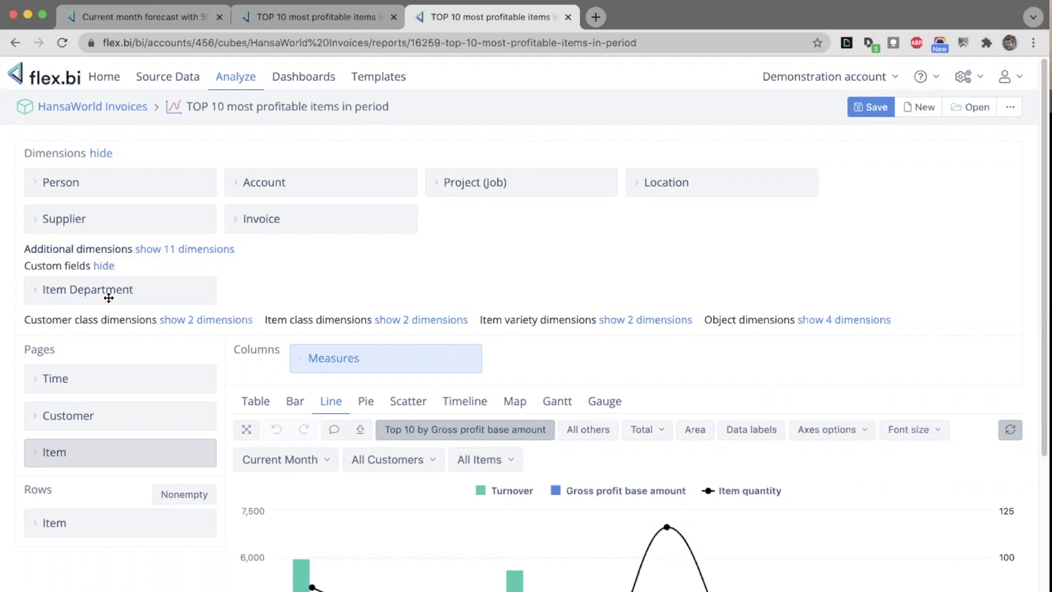
Add the Item Department dimension to the report's pages and filter the chart to the SALES department.
left_click_drag(108, 298, 113, 466)
scroll(536, 404, "down", 4)
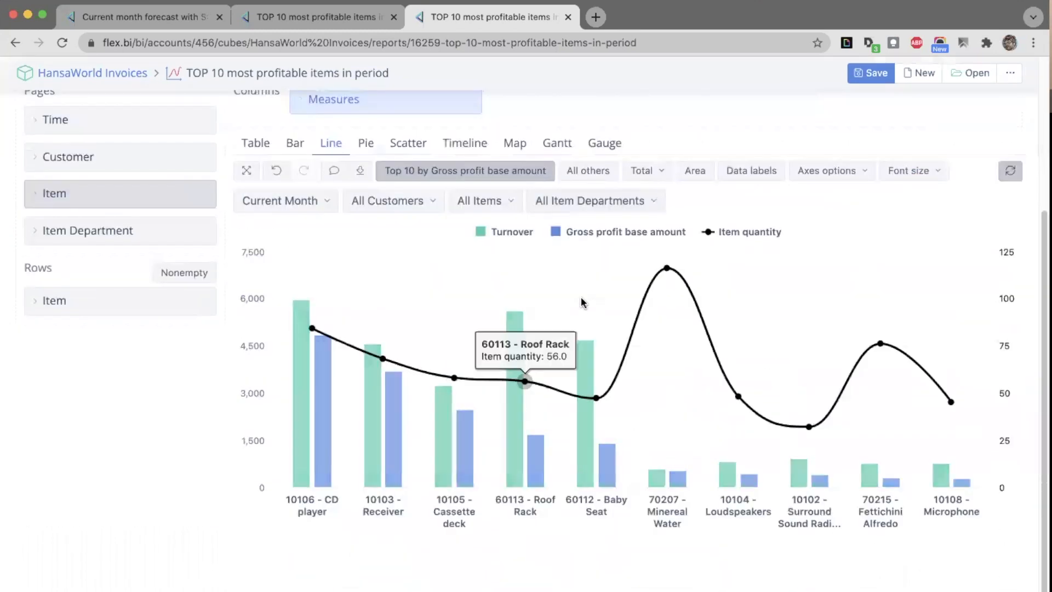
left_click(631, 213)
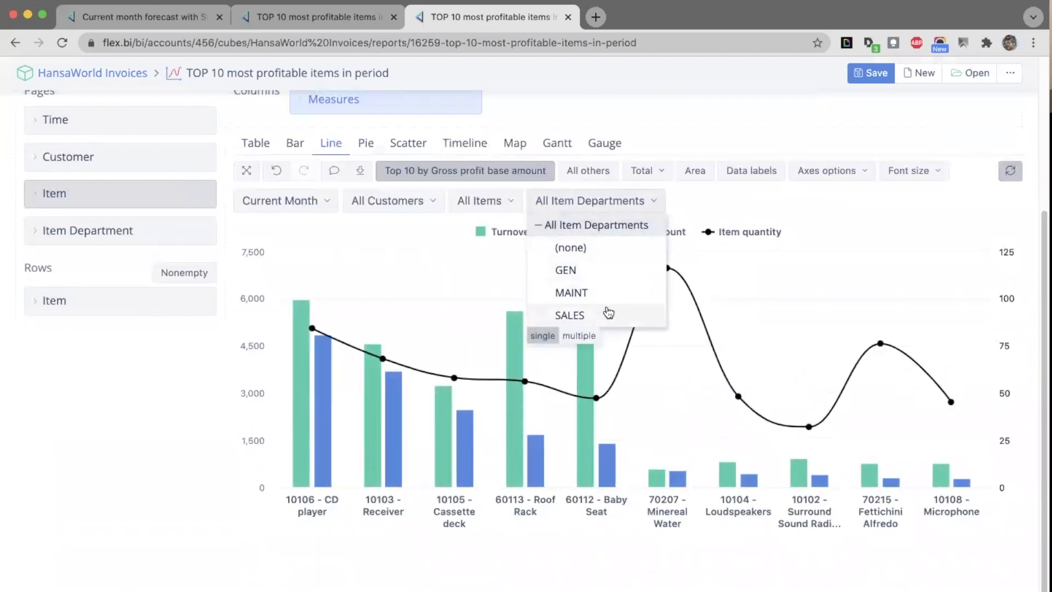
left_click(608, 315)
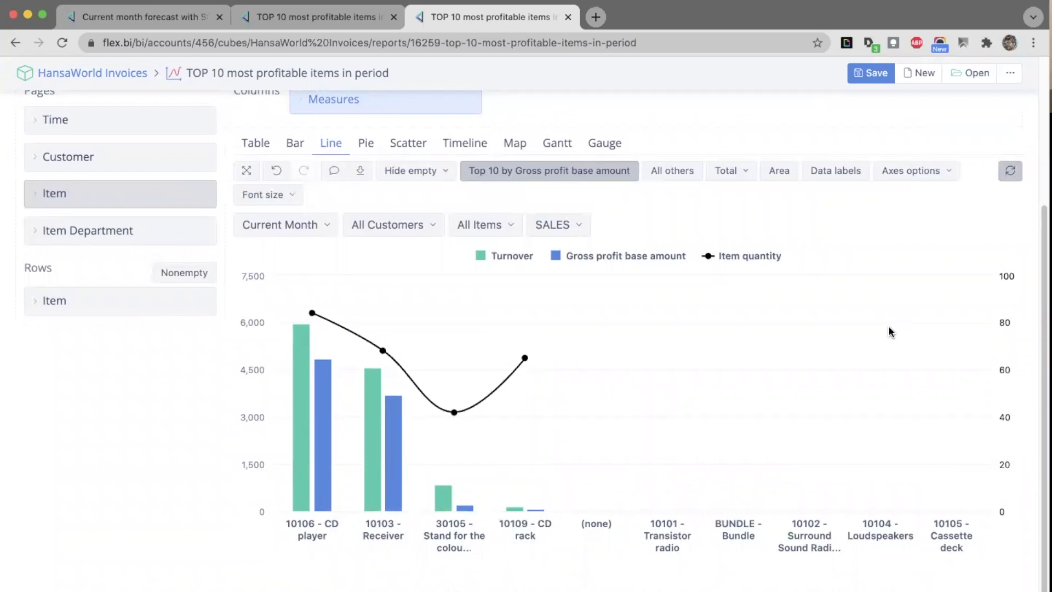
scroll(892, 329, "up", 4)
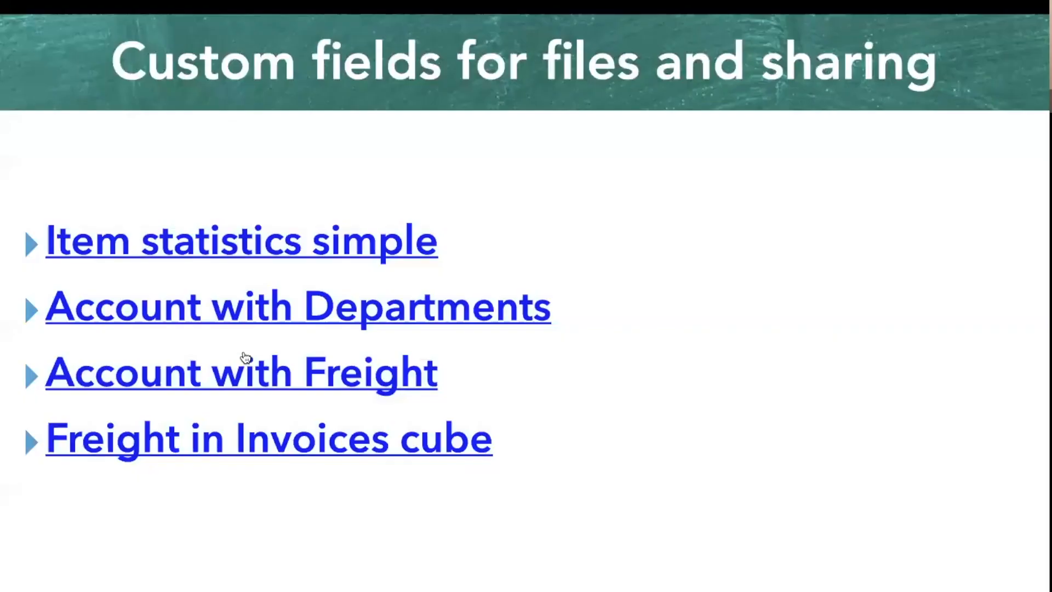
Examine the measures of the "Amount with Freight" report and open the "Freight in Invoices cube" report from the slide.
left_click(245, 357)
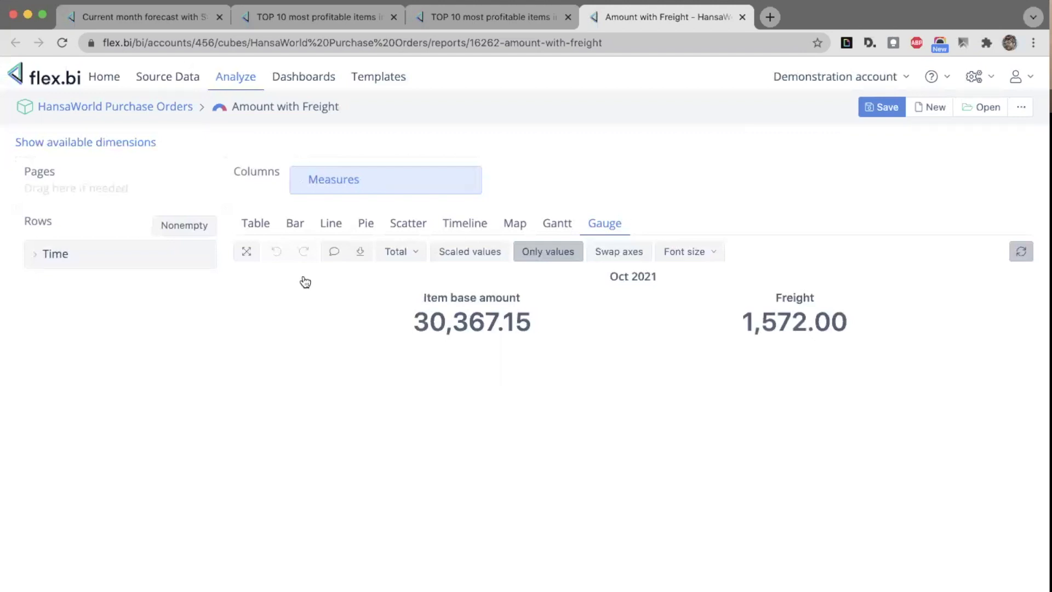
left_click(372, 163)
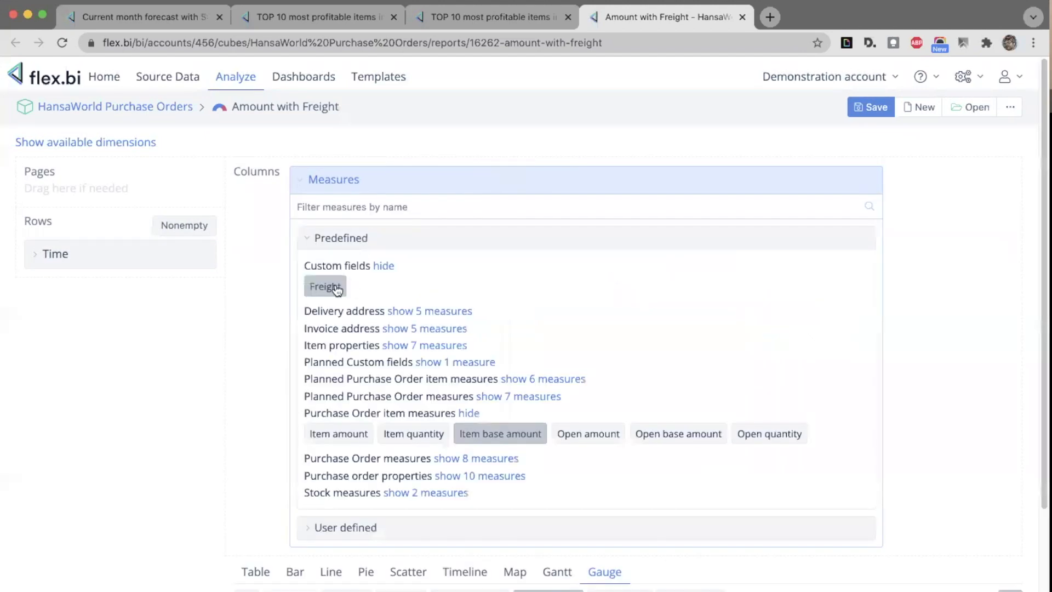
scroll(299, 279, "down", 3)
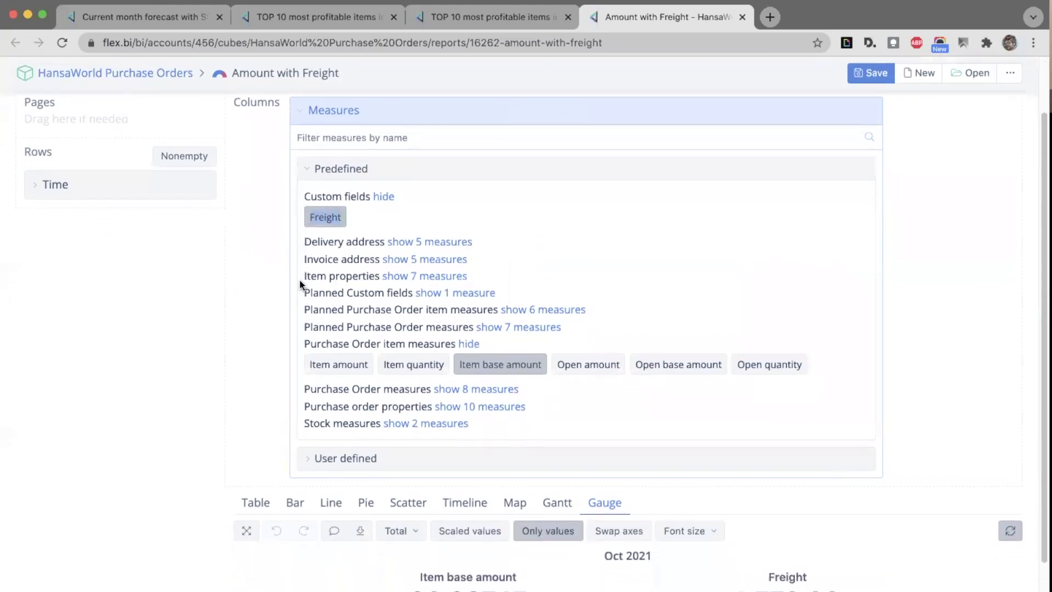
scroll(300, 283, "down", 2)
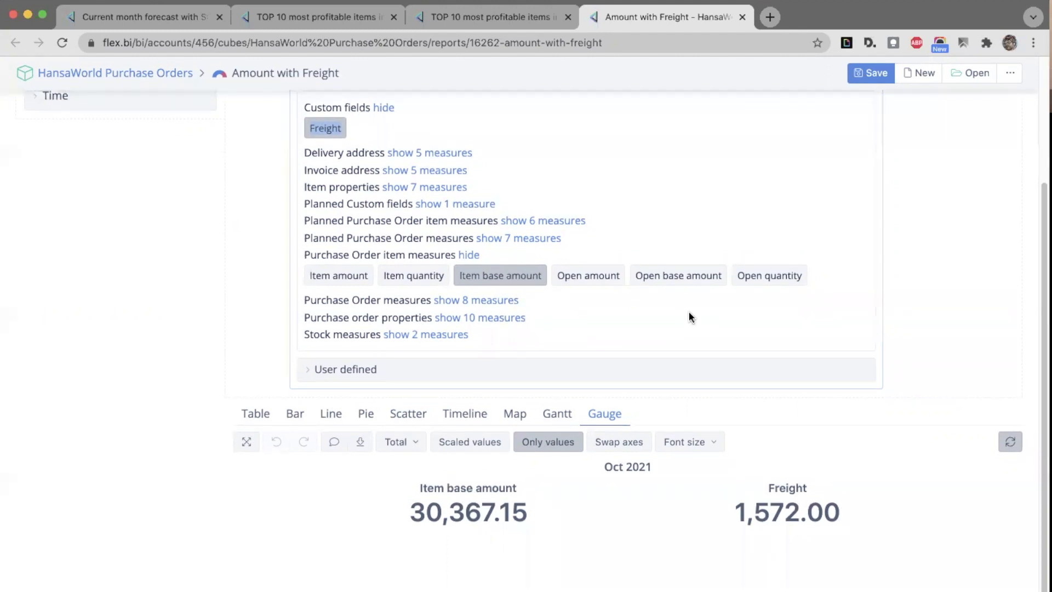
scroll(689, 317, "up", 3)
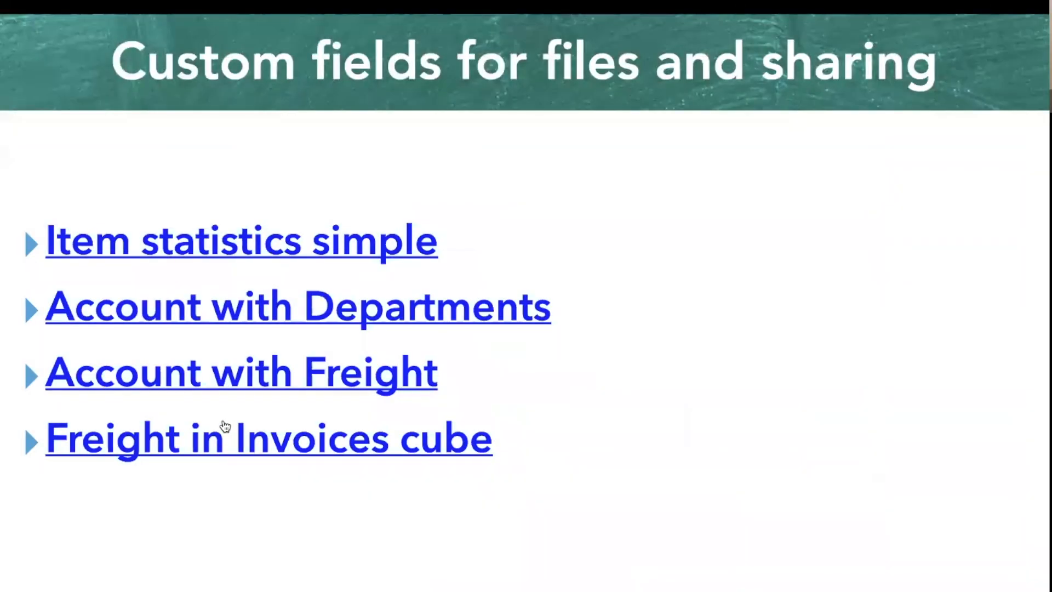
left_click(218, 439)
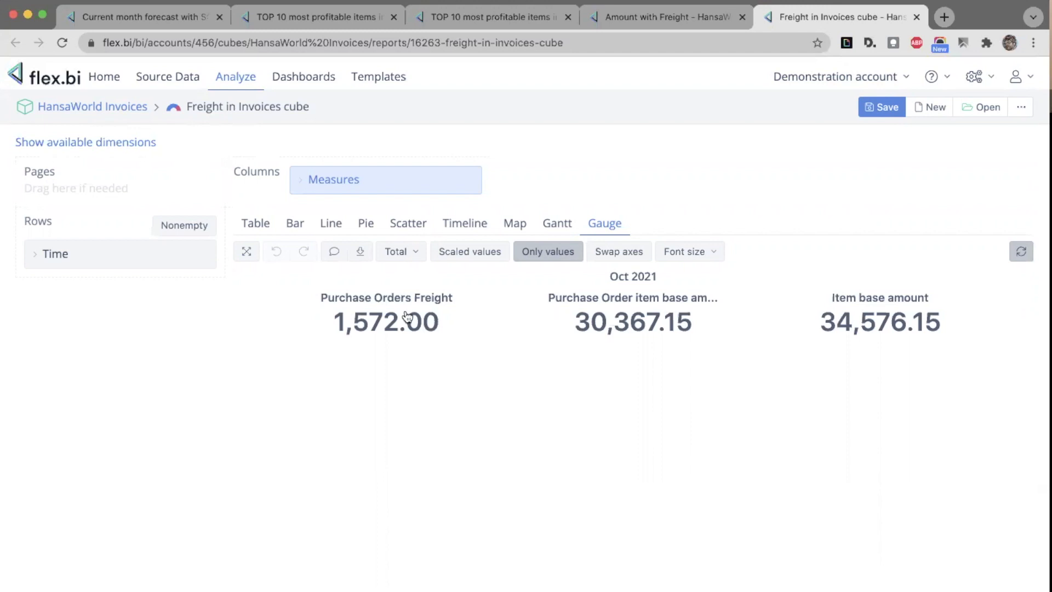
Edit the HansaWorld source application and open the advanced settings of its import options.
left_click(190, 78)
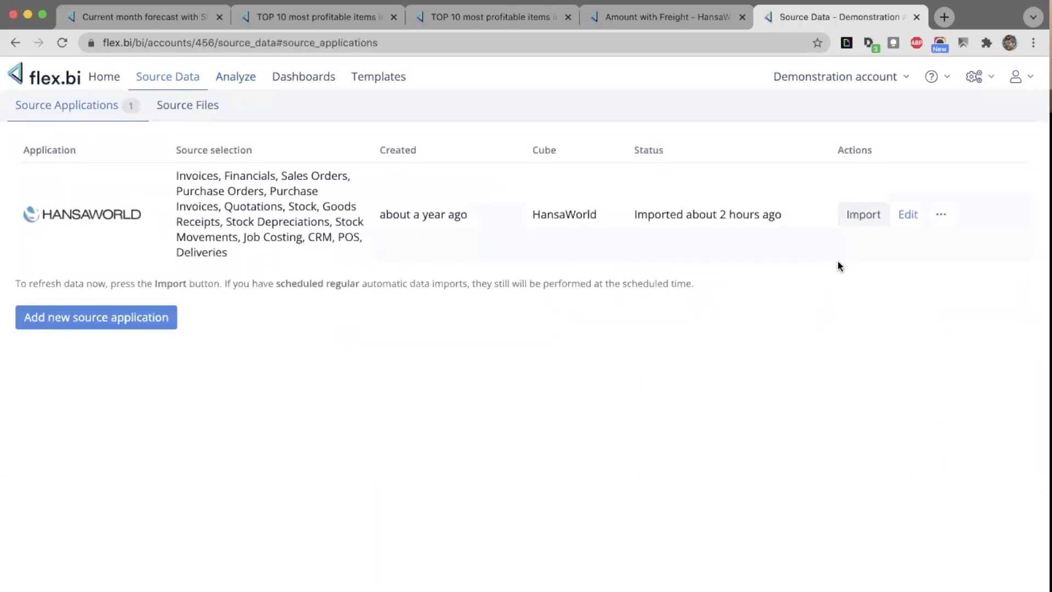
left_click(904, 213)
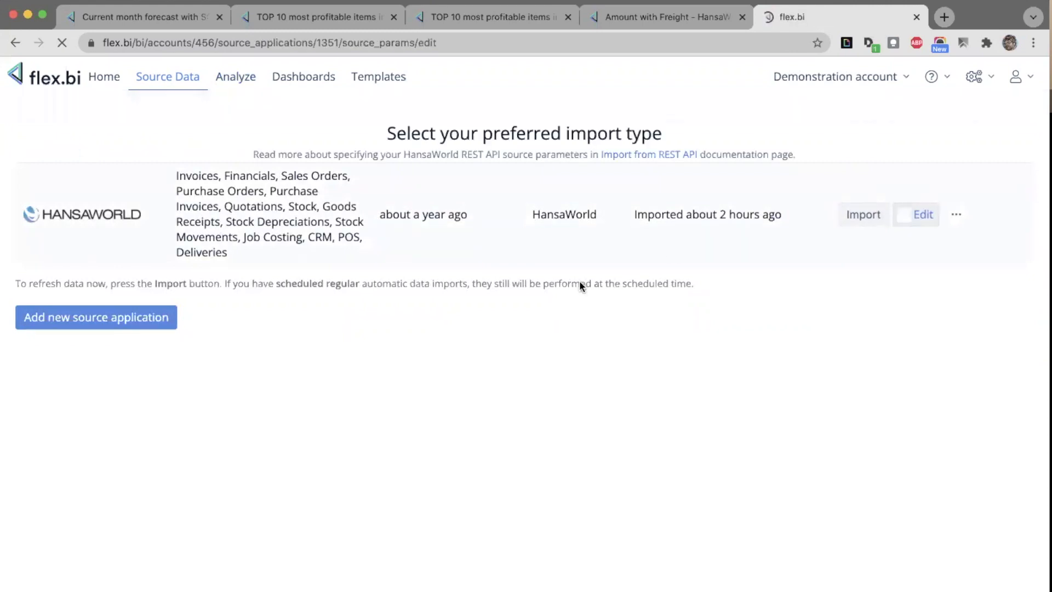
scroll(384, 477, "down", 5)
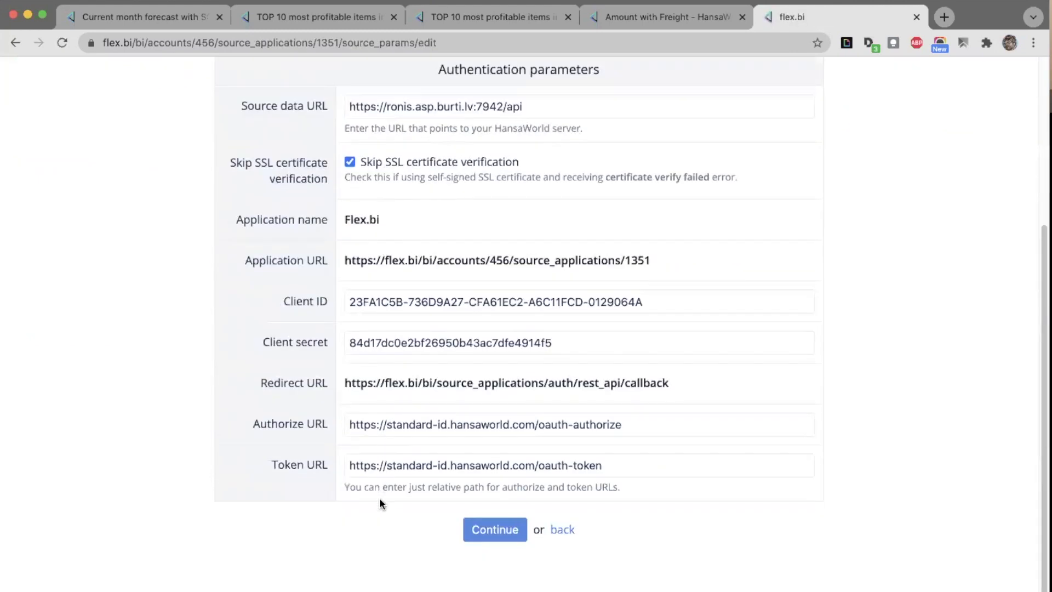
left_click(495, 529)
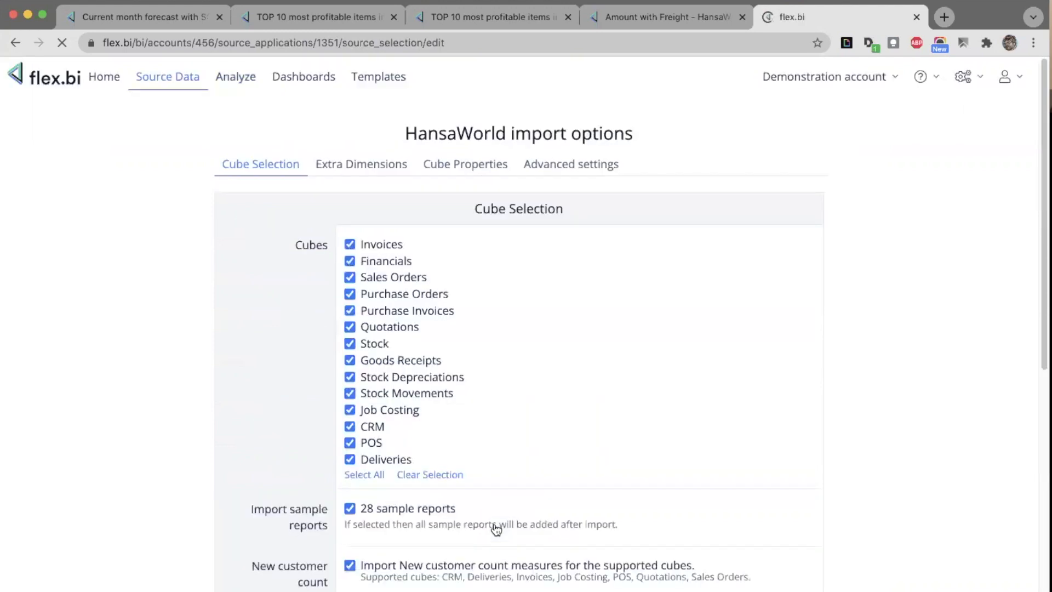
scroll(561, 300, "down", 2)
scroll(561, 300, "up", 7)
left_click(549, 174)
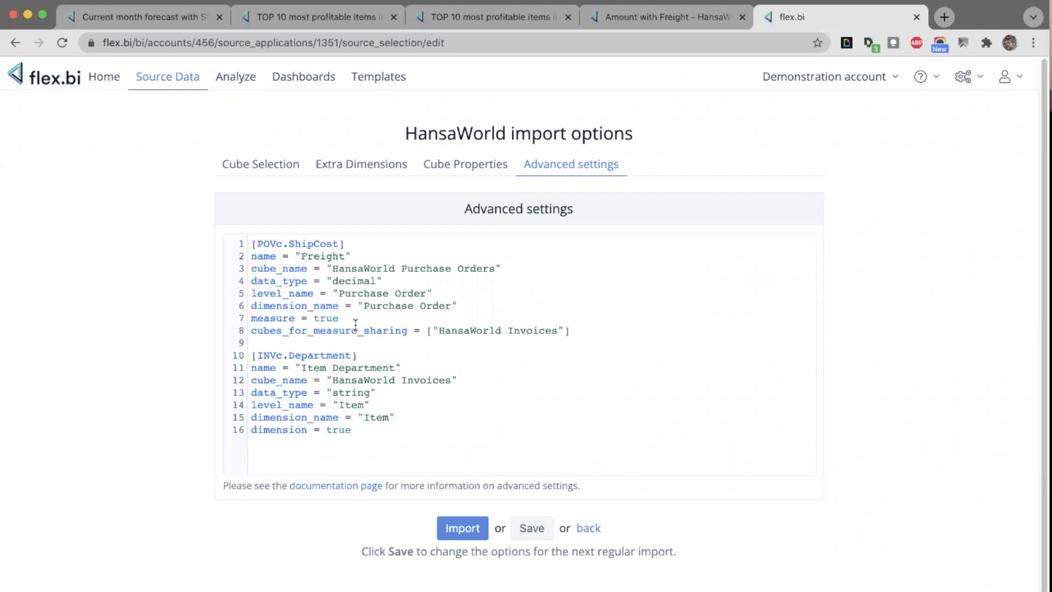
Examine the Freight field definition for POVc.ShipCost, including its register, cube, data type, dimension, measure and sharing settings, against the Item Department dimension setting.
double_click(327, 255)
double_click(269, 243)
left_click(301, 243)
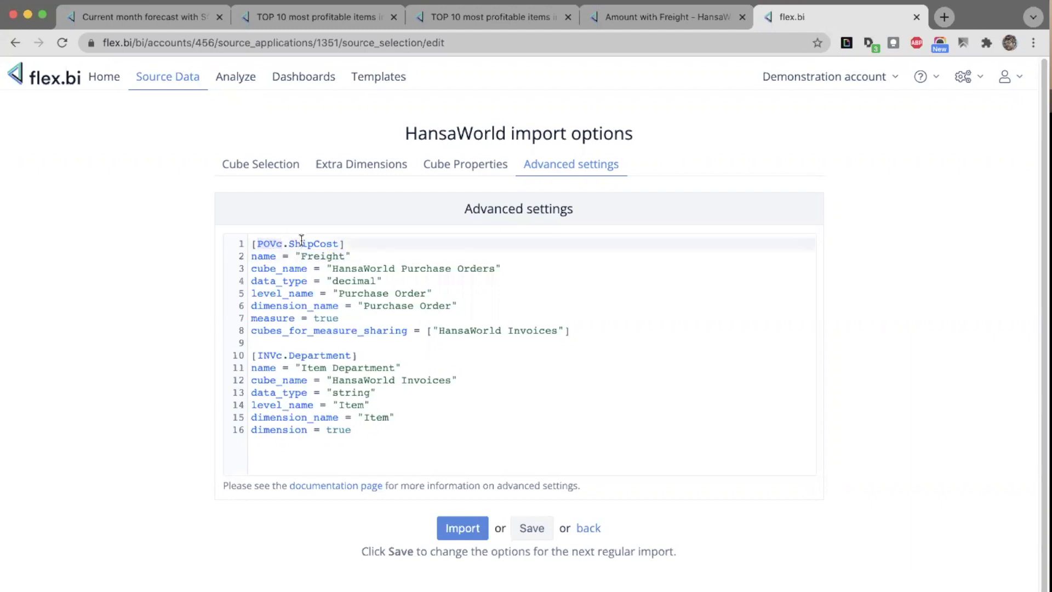
double_click(302, 244)
triple_click(317, 256)
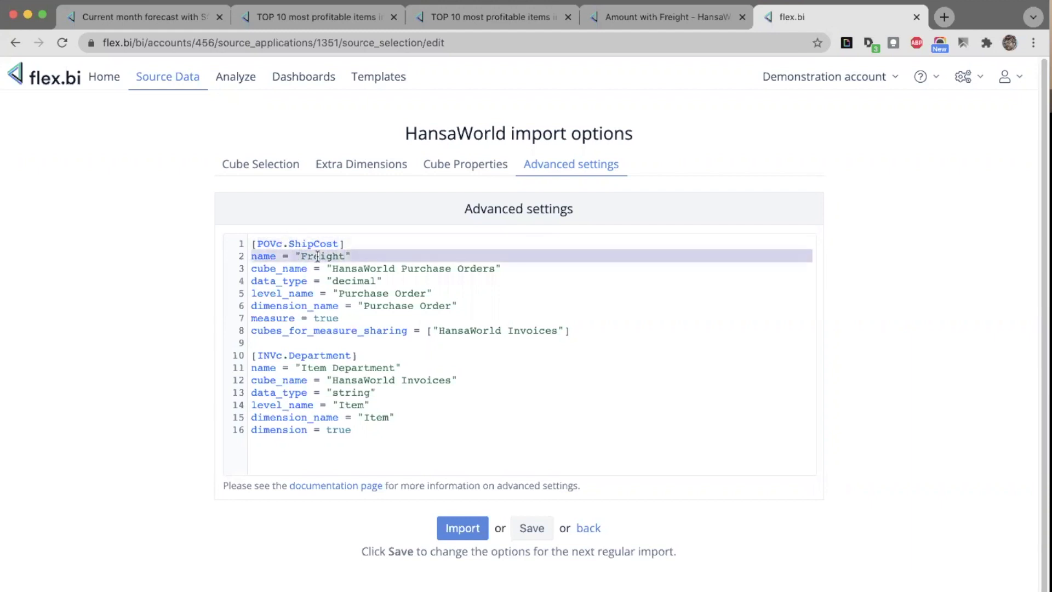
triple_click(363, 268)
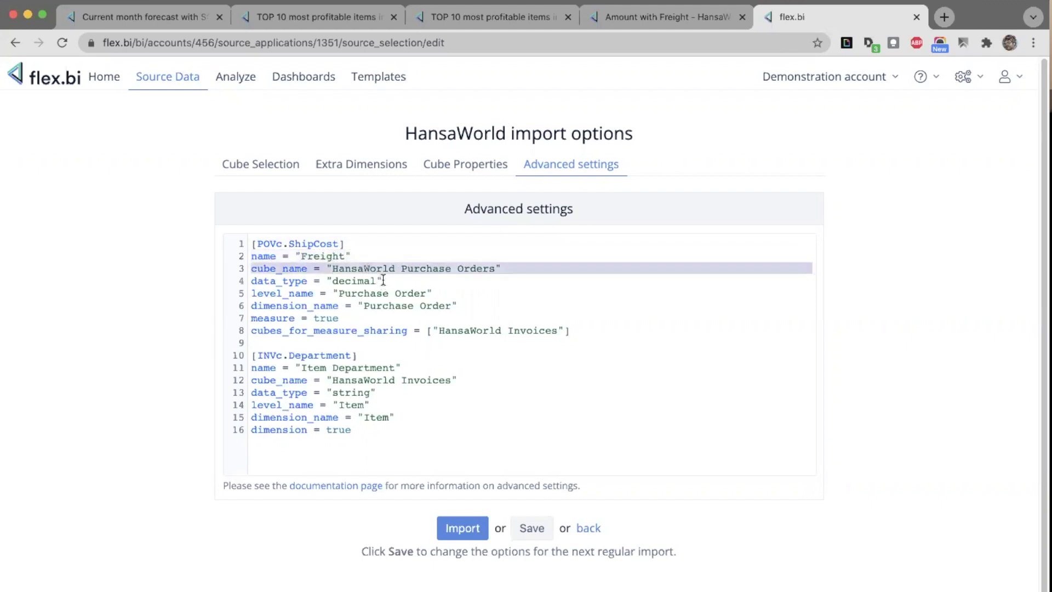
left_click(382, 281)
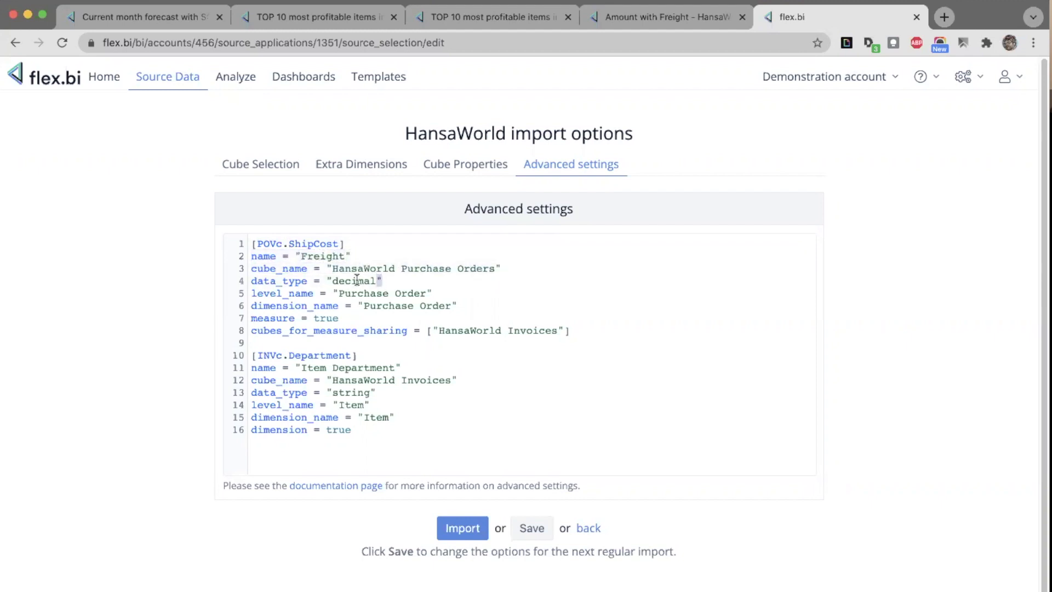
double_click(356, 281)
left_click_drag(459, 305, 242, 306)
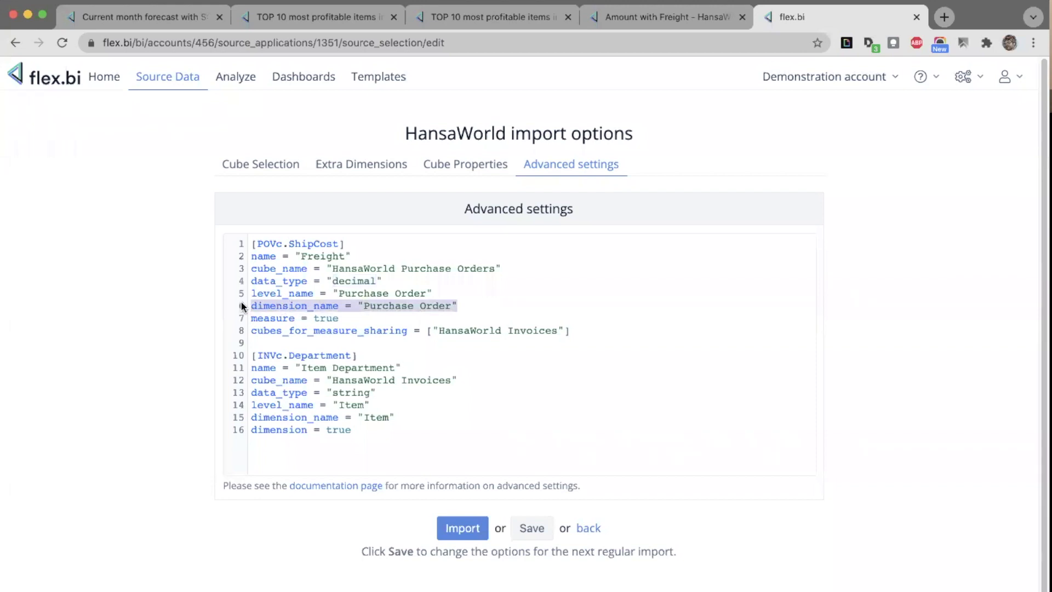
double_click(285, 317)
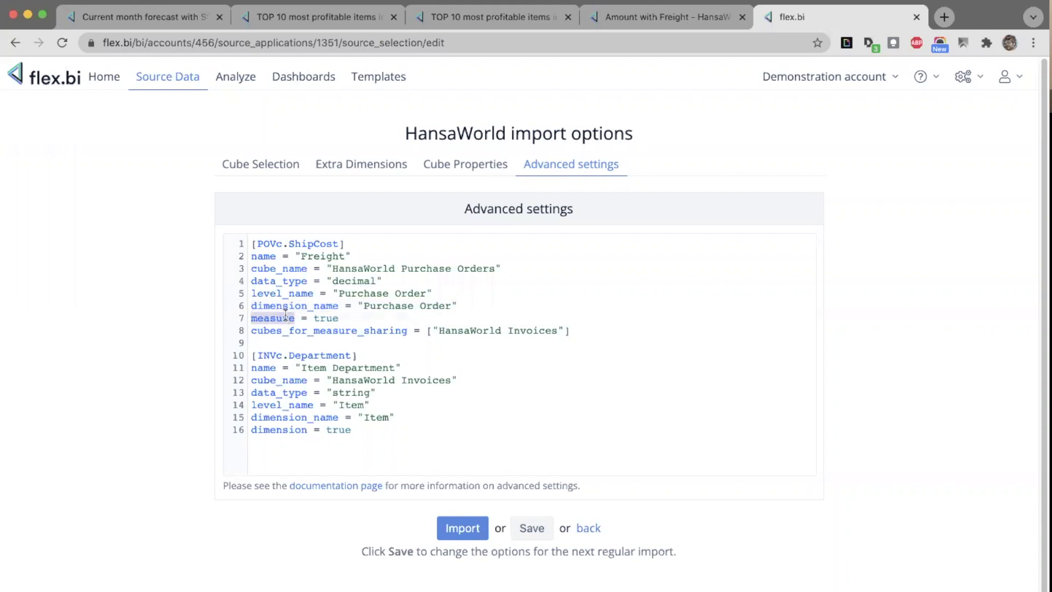
double_click(283, 427)
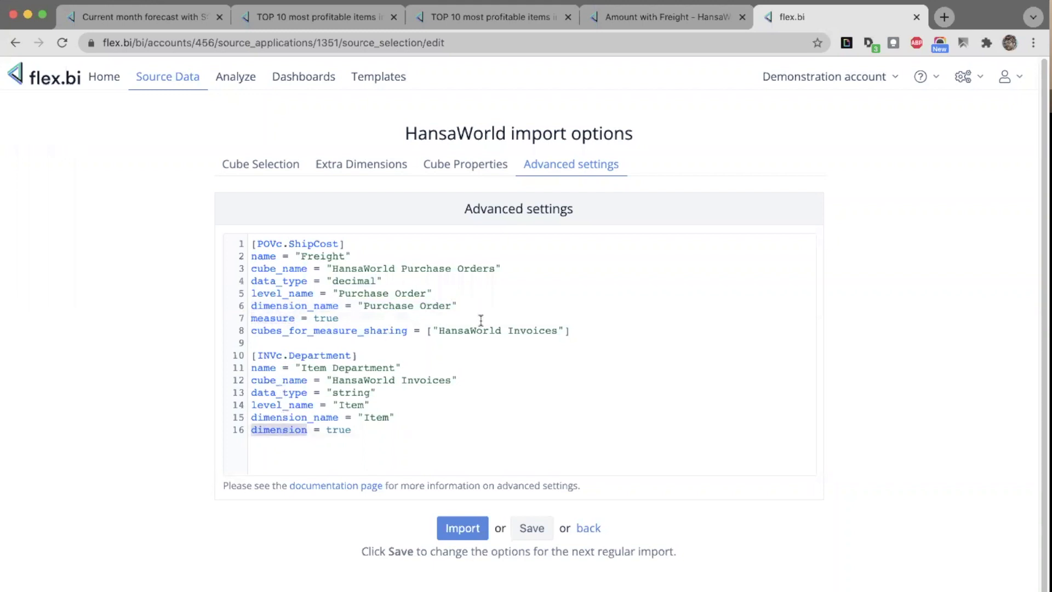
double_click(372, 331)
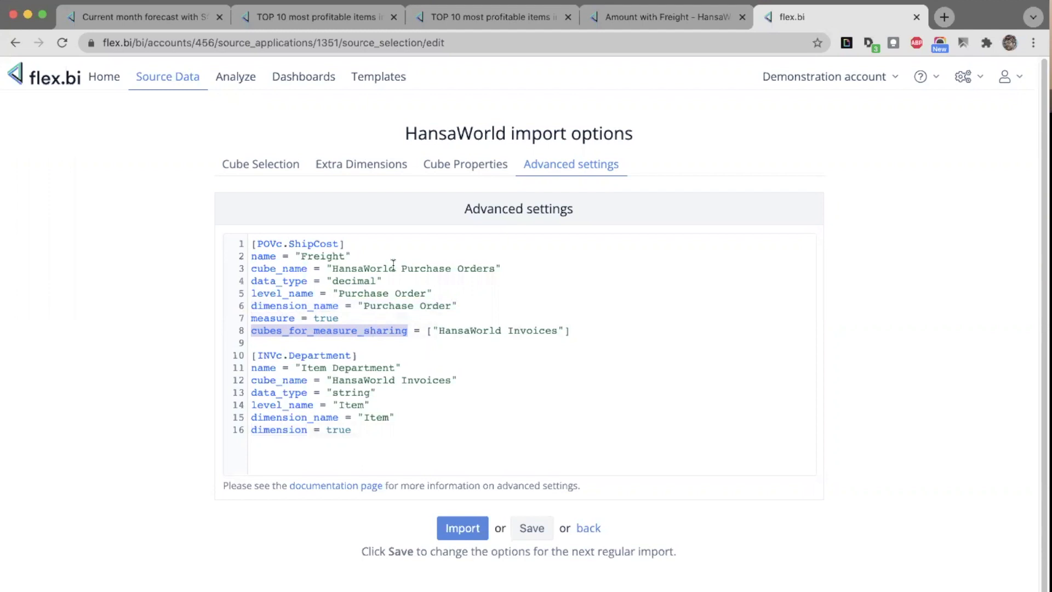
Close the import options and report pages, discarding the unsaved TOP 10 report changes, and advance the presentation to the import start date and refresh period slide.
key("super+w")
key("super+w")
key("super+w")
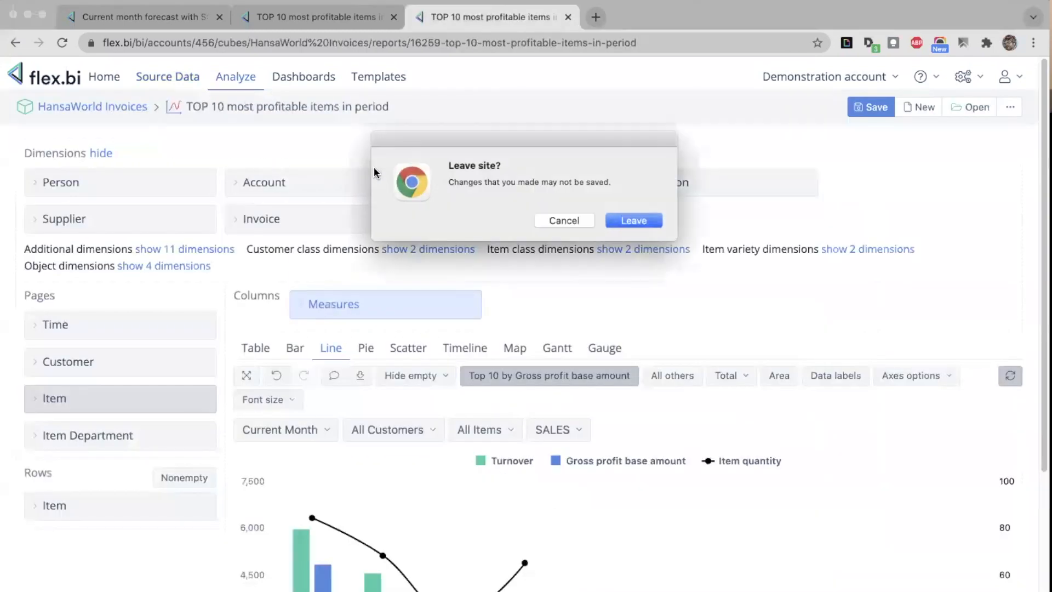
key("Return")
key("super+w")
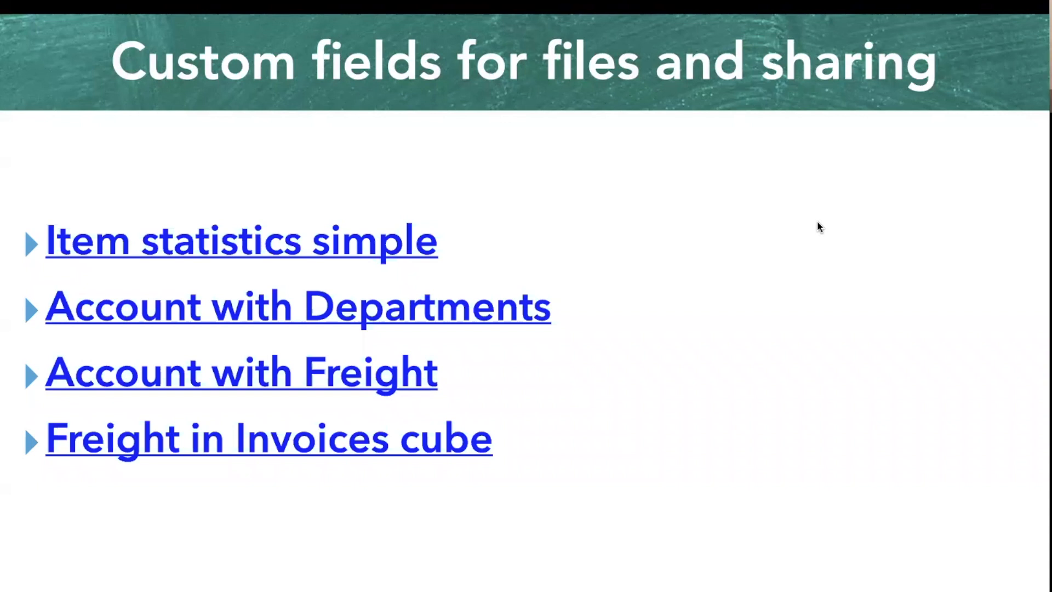
key("Right")
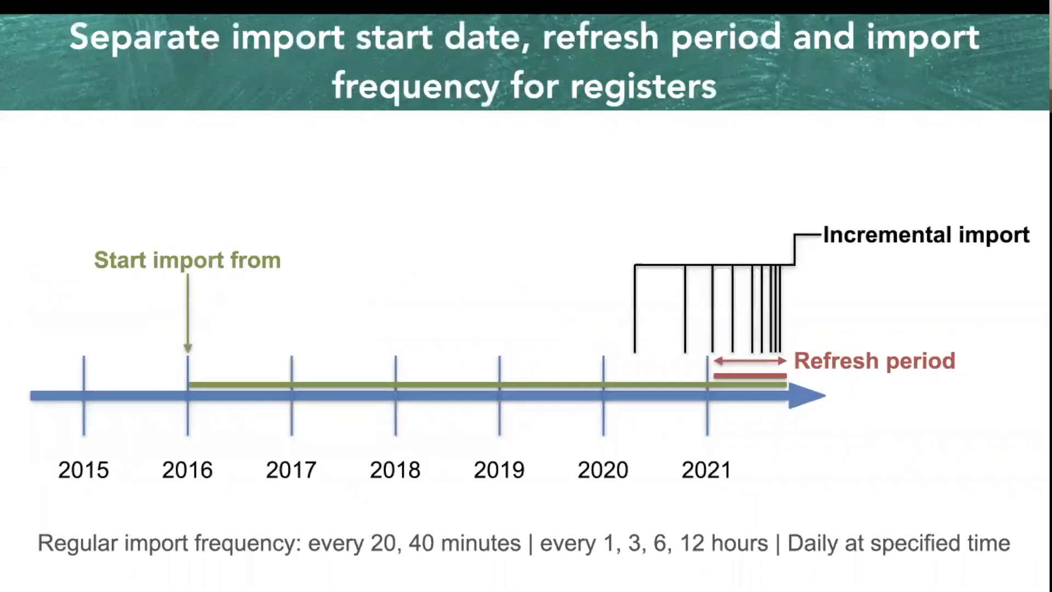